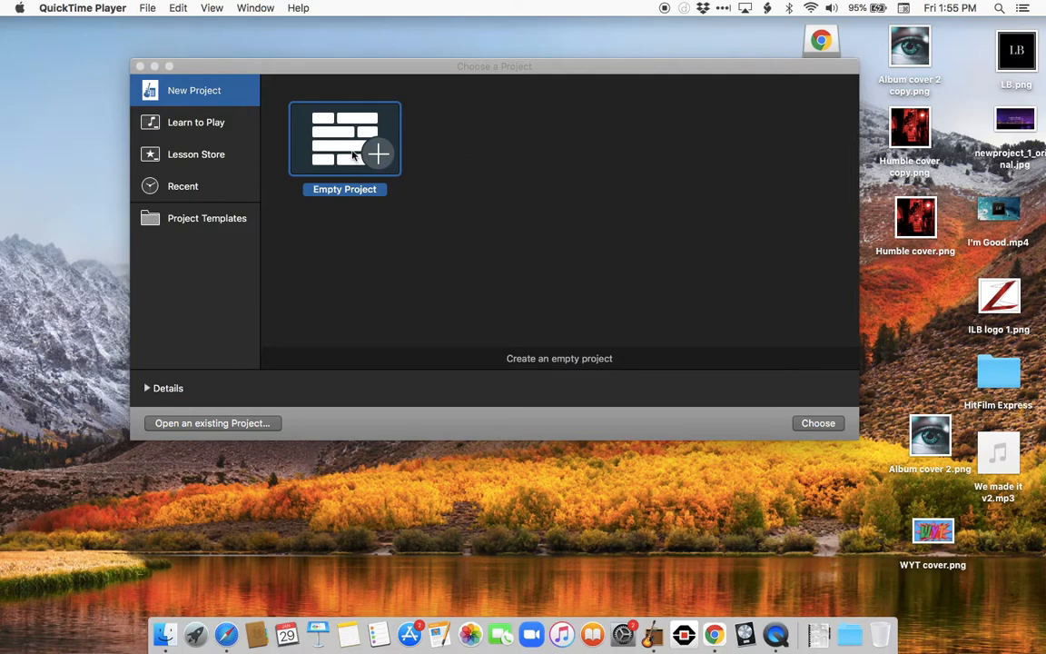
- Create a new empty project with a microphone audio track that uses Input 1
left_click_drag(495, 67, 442, 78)
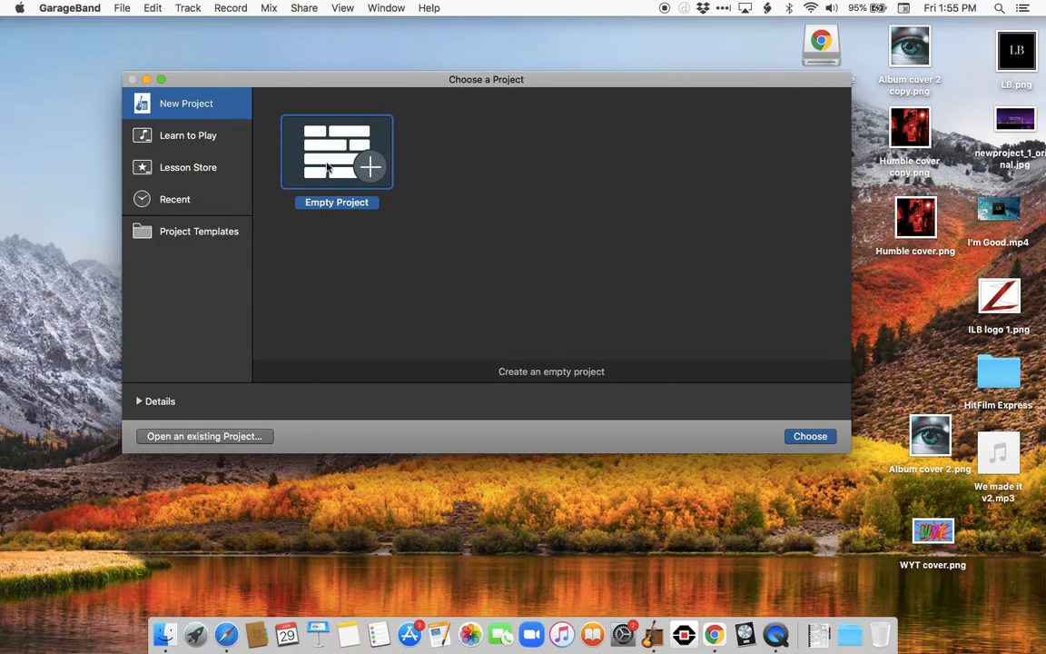
left_click(200, 232)
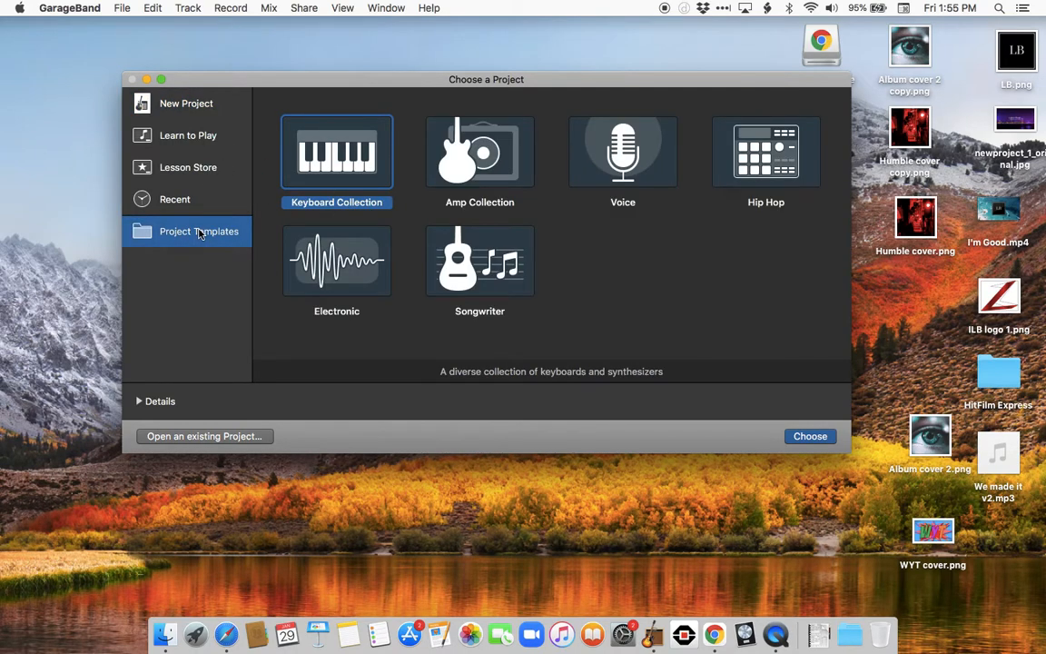
left_click(164, 104)
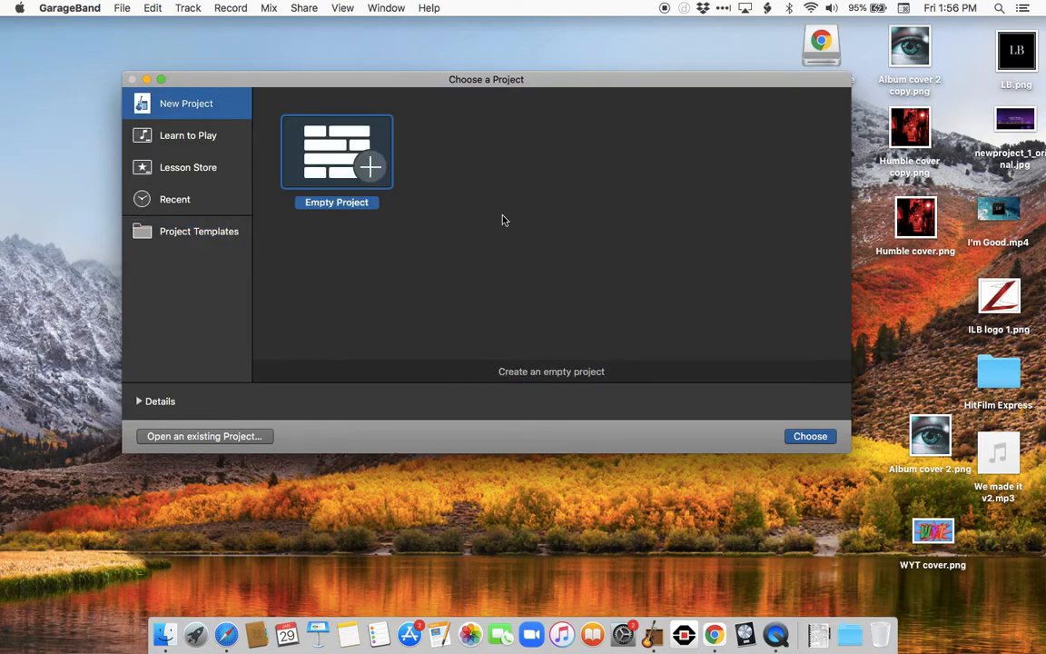
left_click(824, 437)
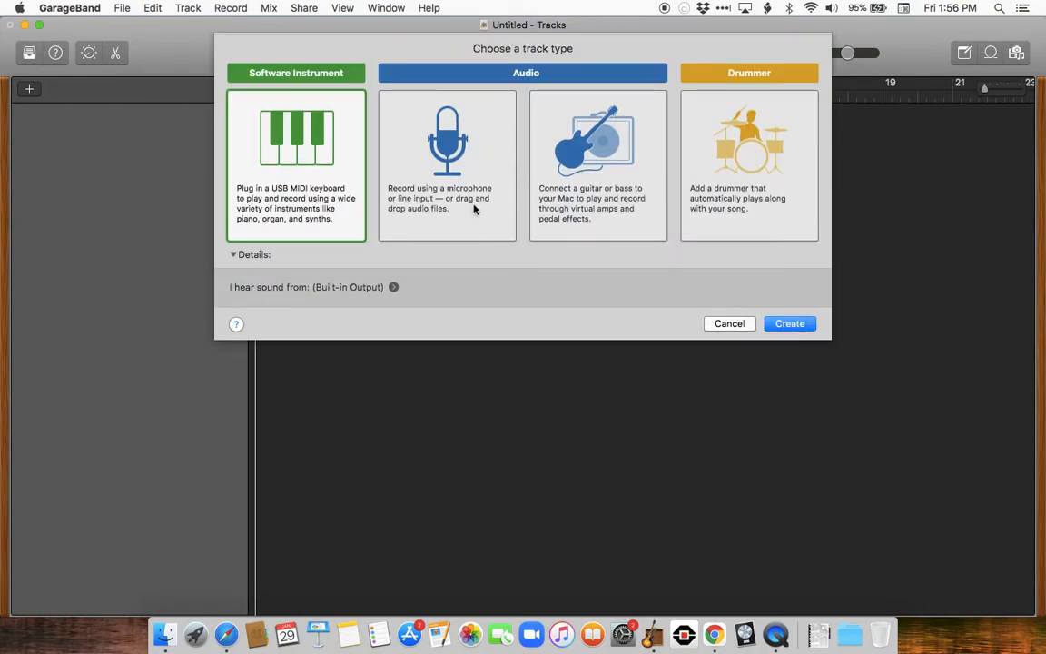
left_click(447, 195)
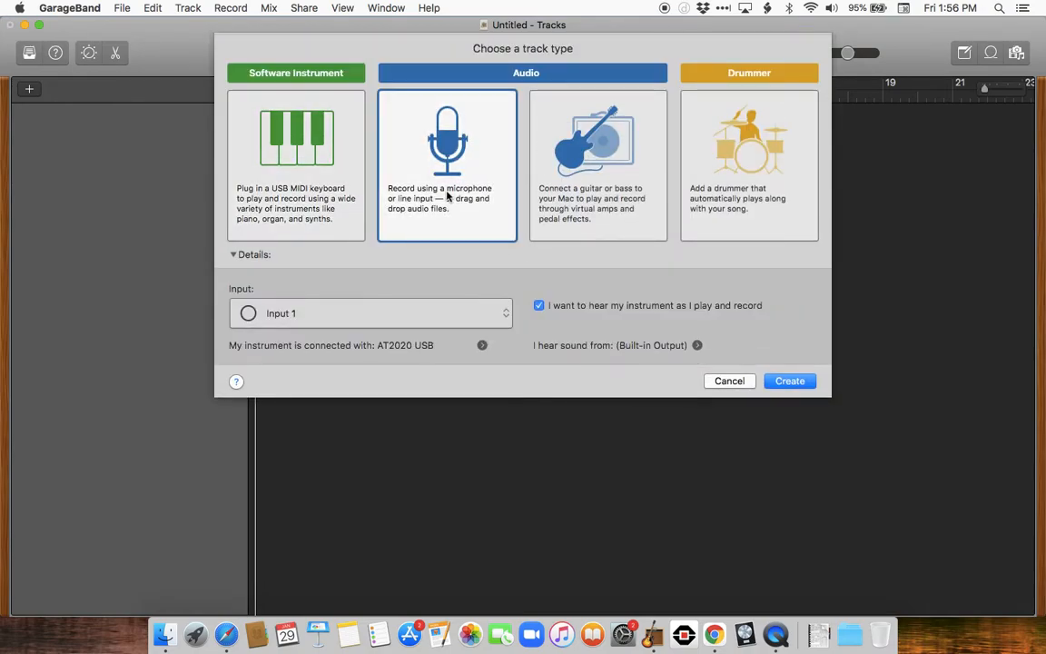
left_click(799, 382)
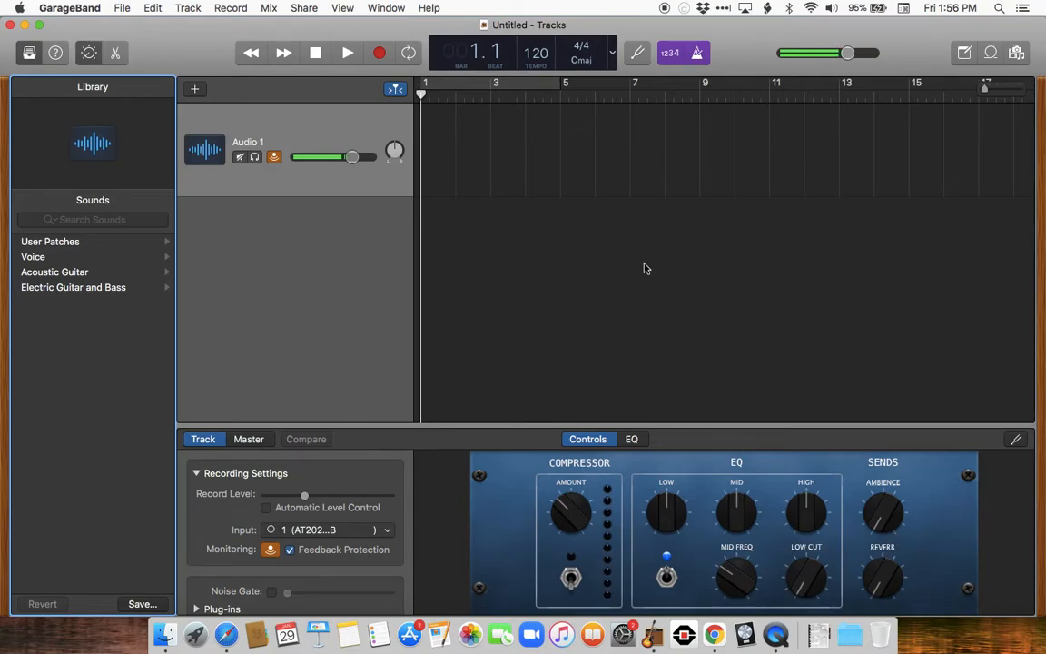
- Turn off the count-in and the metronome, and toggle input monitoring on the Audio 1 track off and on again
left_click(670, 53)
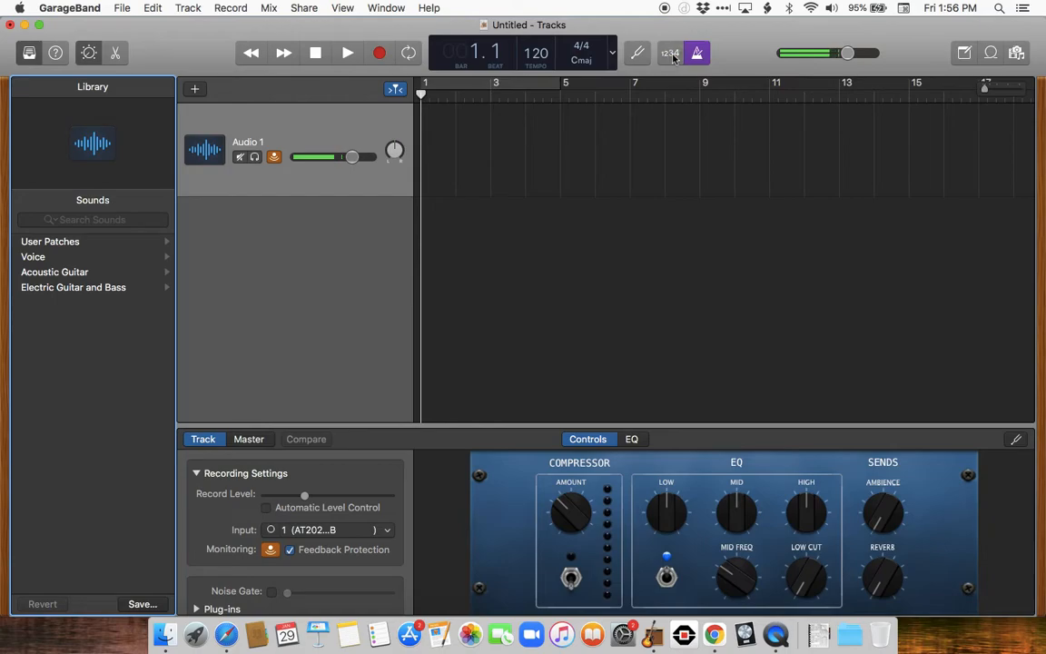
left_click(696, 53)
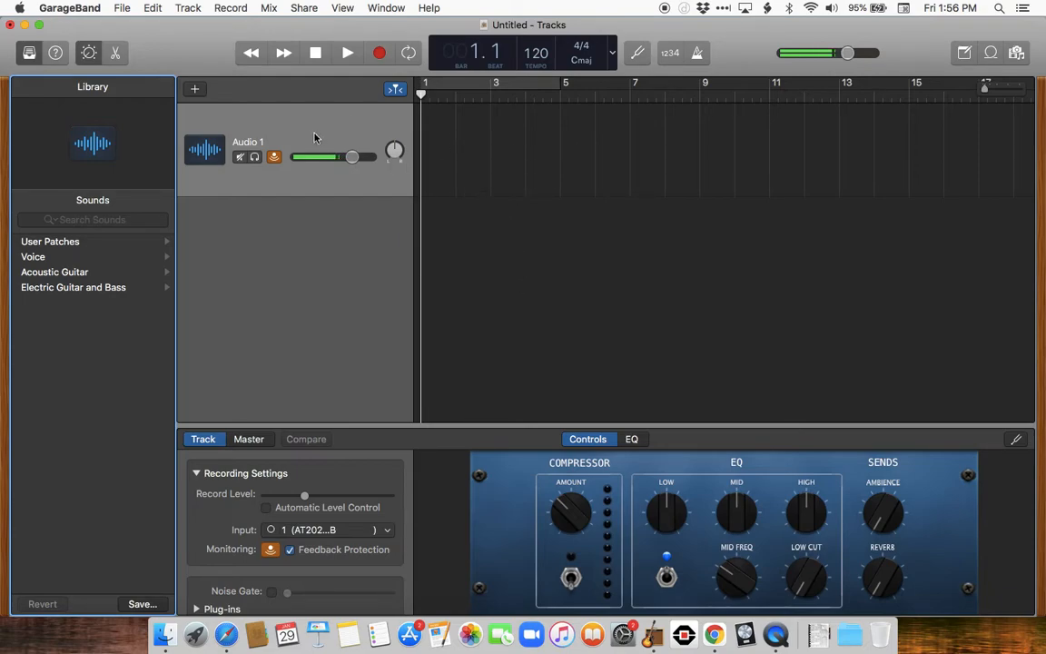
left_click(275, 161)
left_click(274, 160)
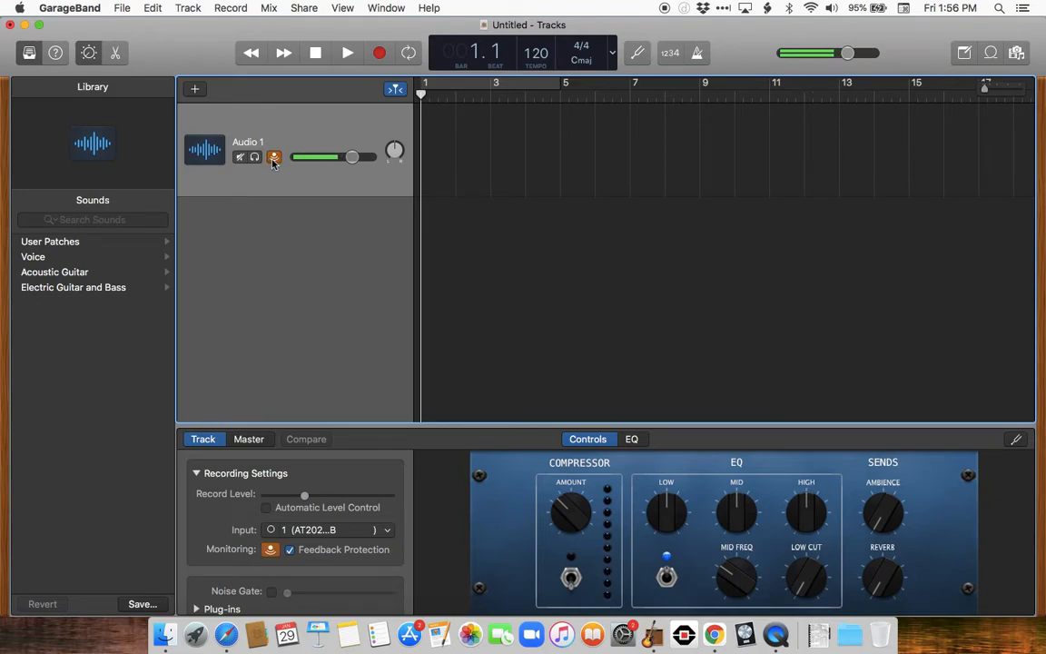
- Try the Fuzz, Narration and Telephone Vocal patches from the Voice sounds and apply Tube Vocal to the audio track
left_click(110, 277)
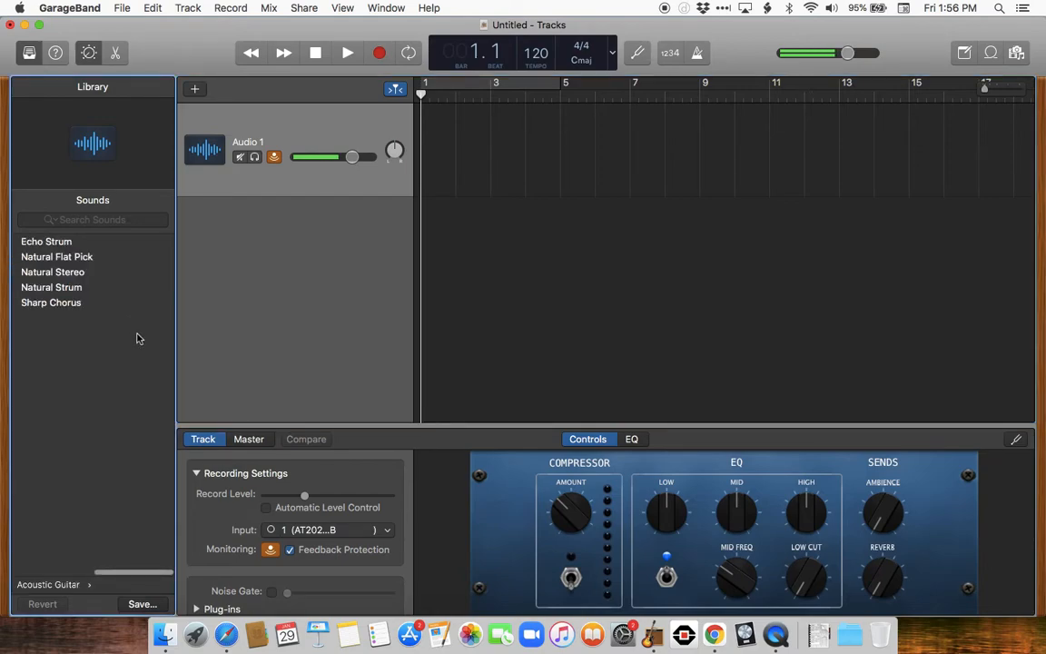
scroll(76, 281, "left", 3)
left_click(73, 257)
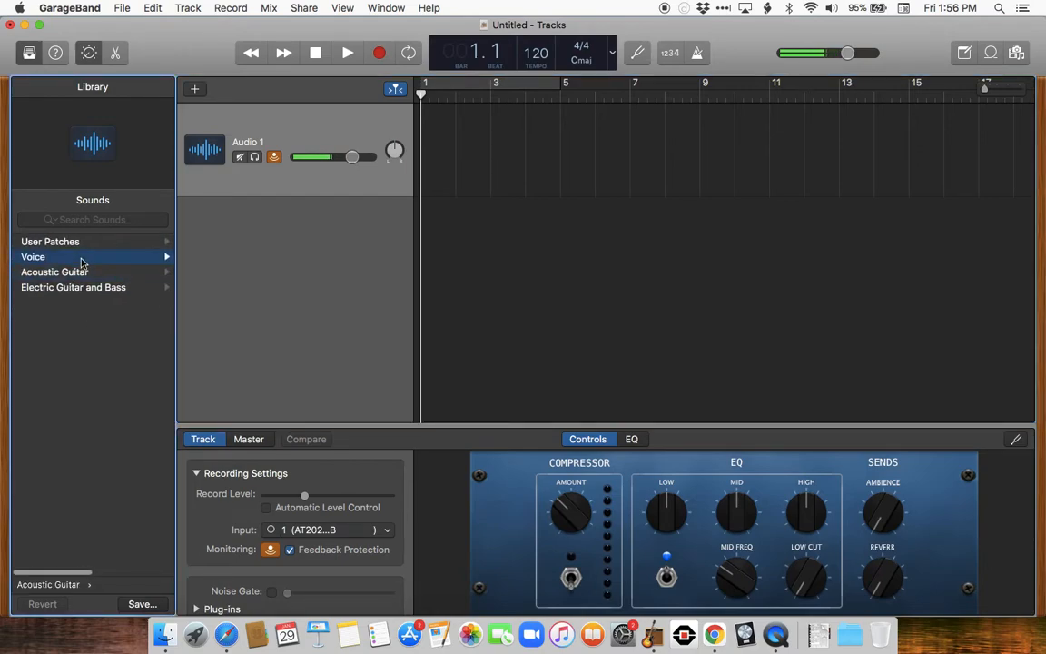
left_click(77, 321)
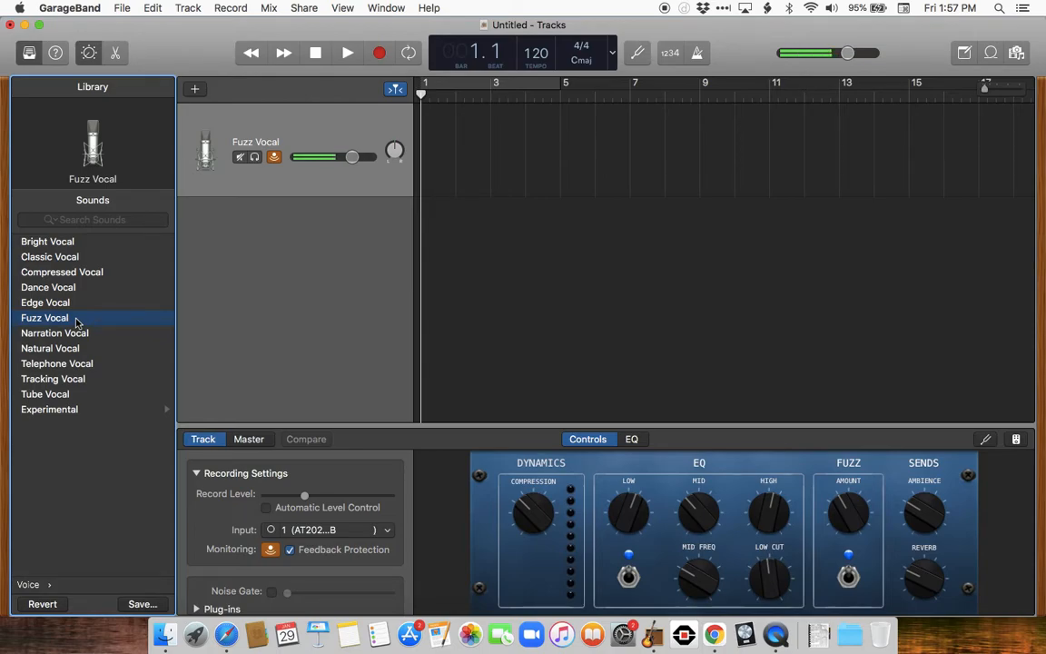
left_click(68, 334)
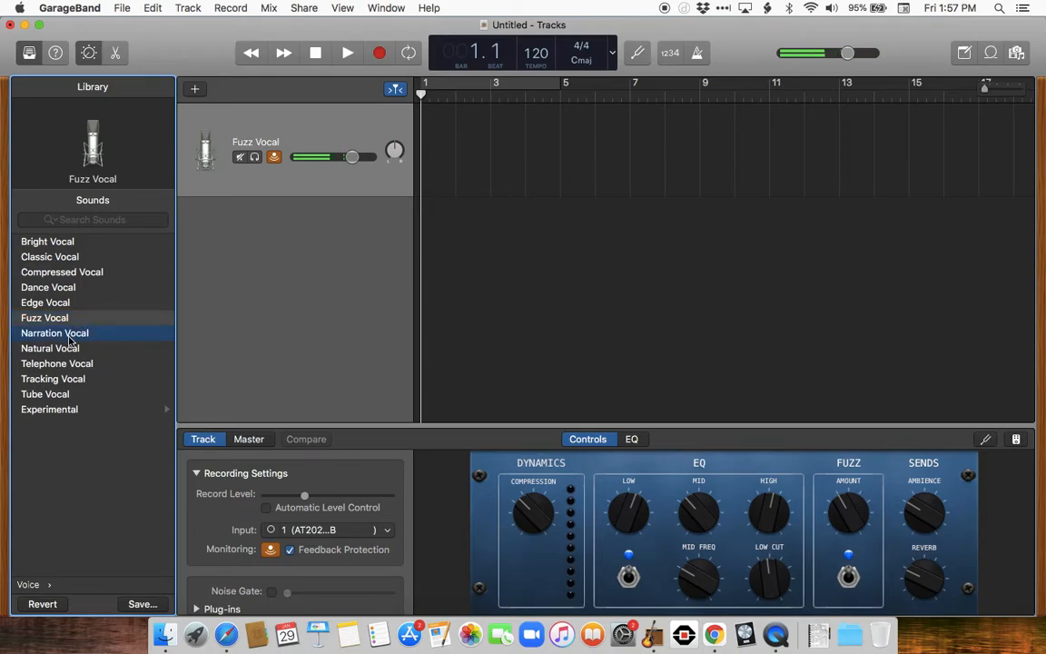
left_click(70, 363)
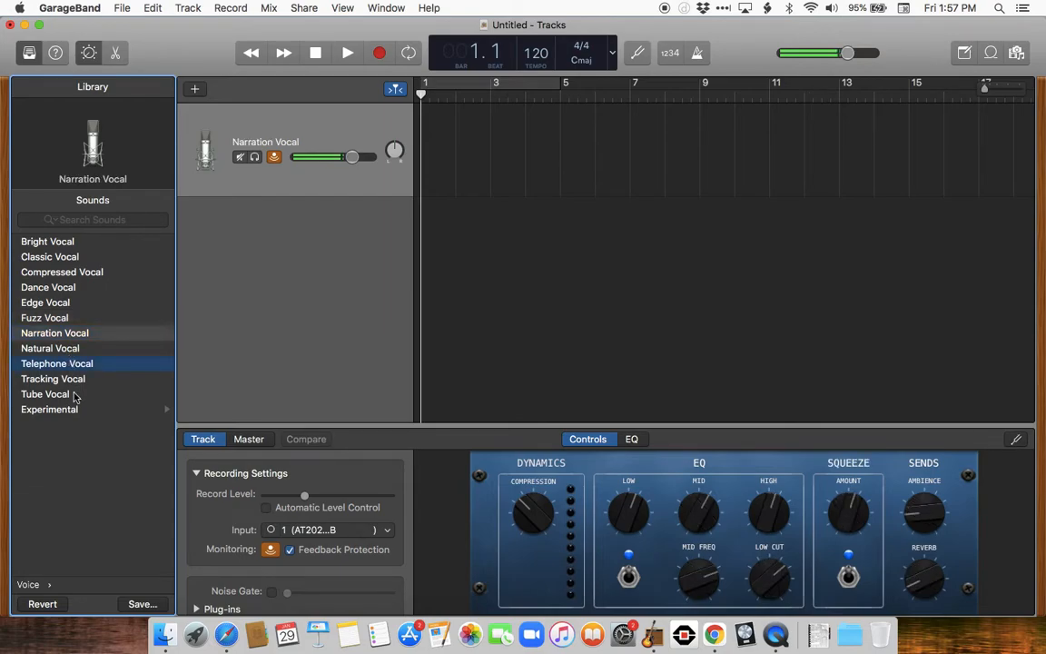
key("Down")
key("Down")
key("Left")
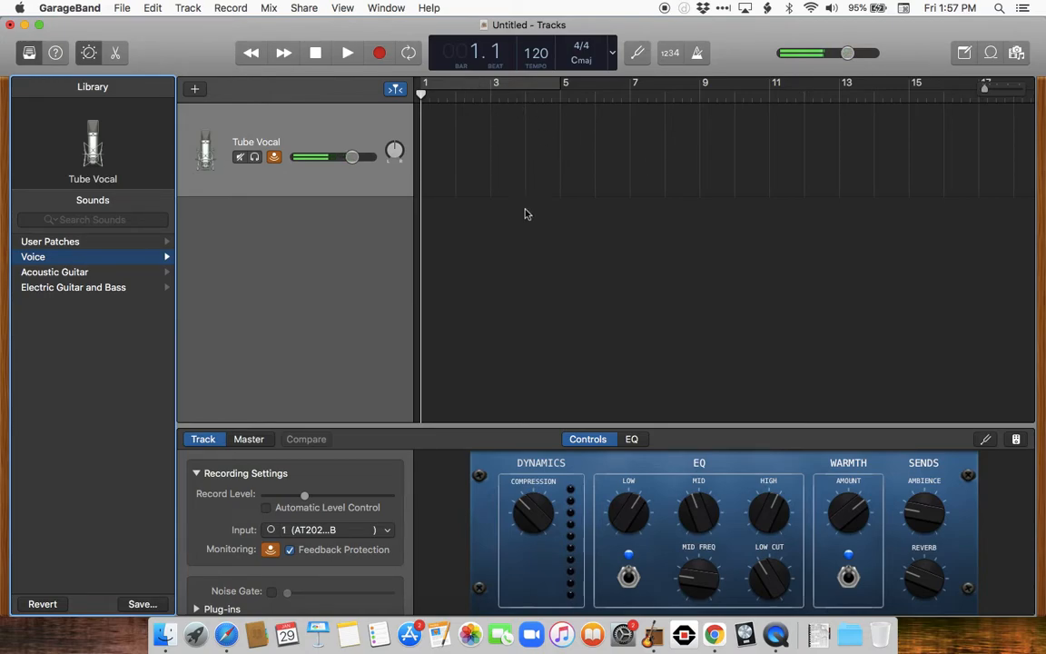
- Record a test take of about two and a half bars on the Tube Vocal track, and delete it with the playhead back at bar 1
left_click(380, 54)
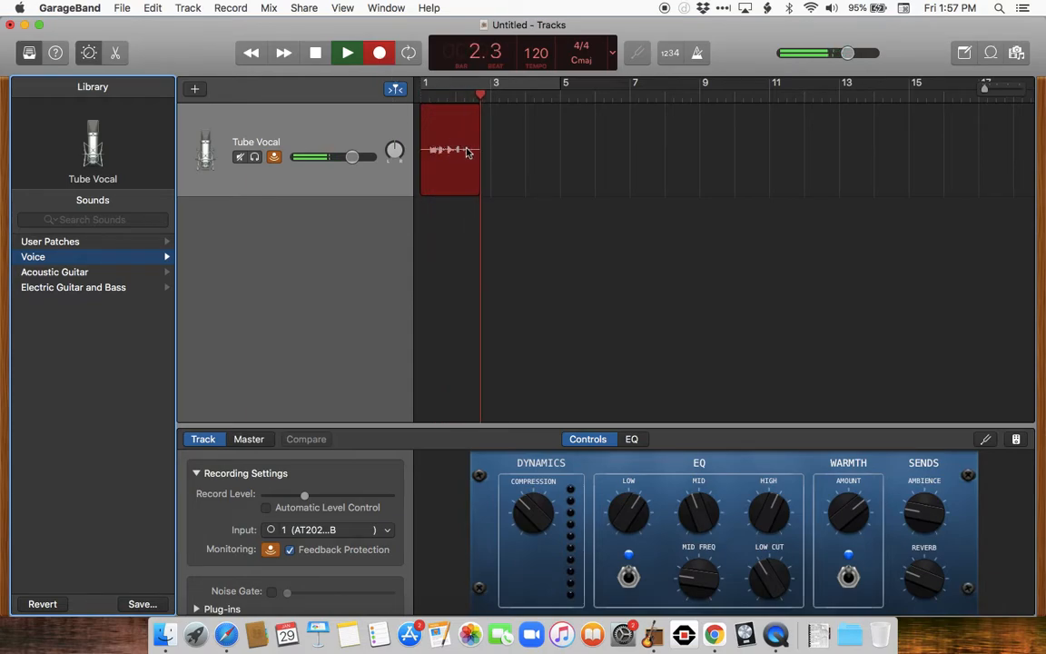
key("space")
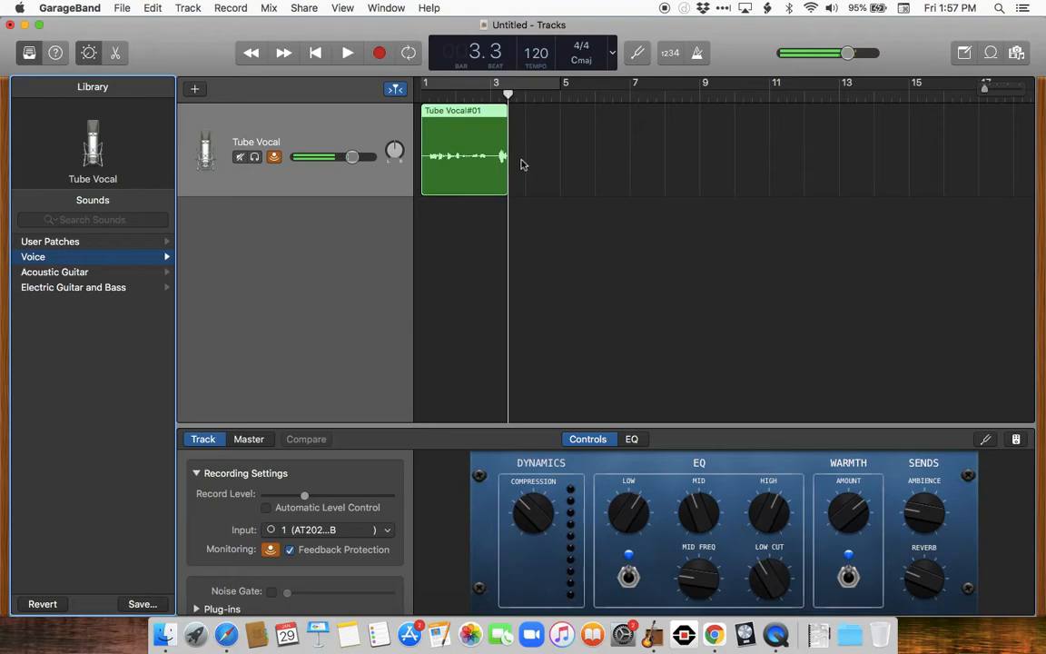
key("Delete")
left_click(423, 95)
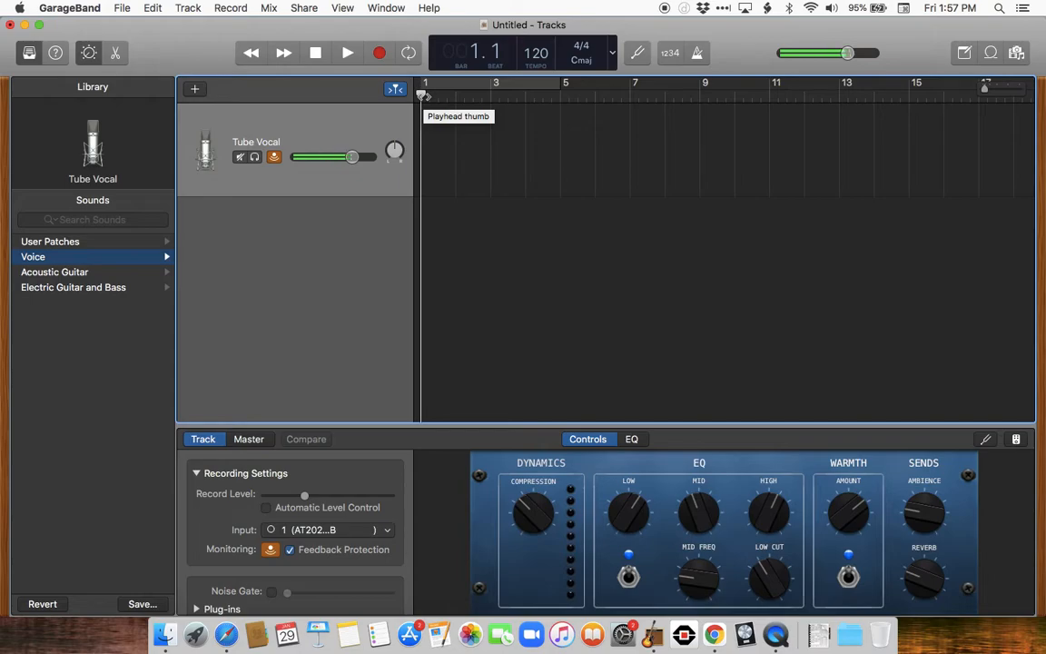
- Record a second vocal take about six bars long, and delete it with the playhead back at the start
key("r")
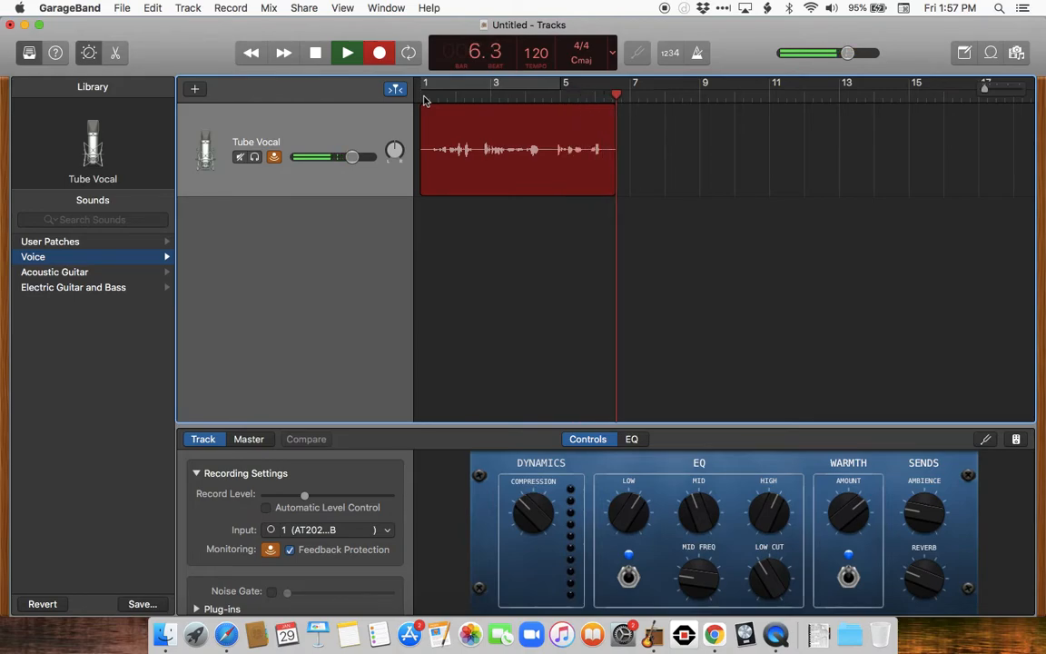
key("r")
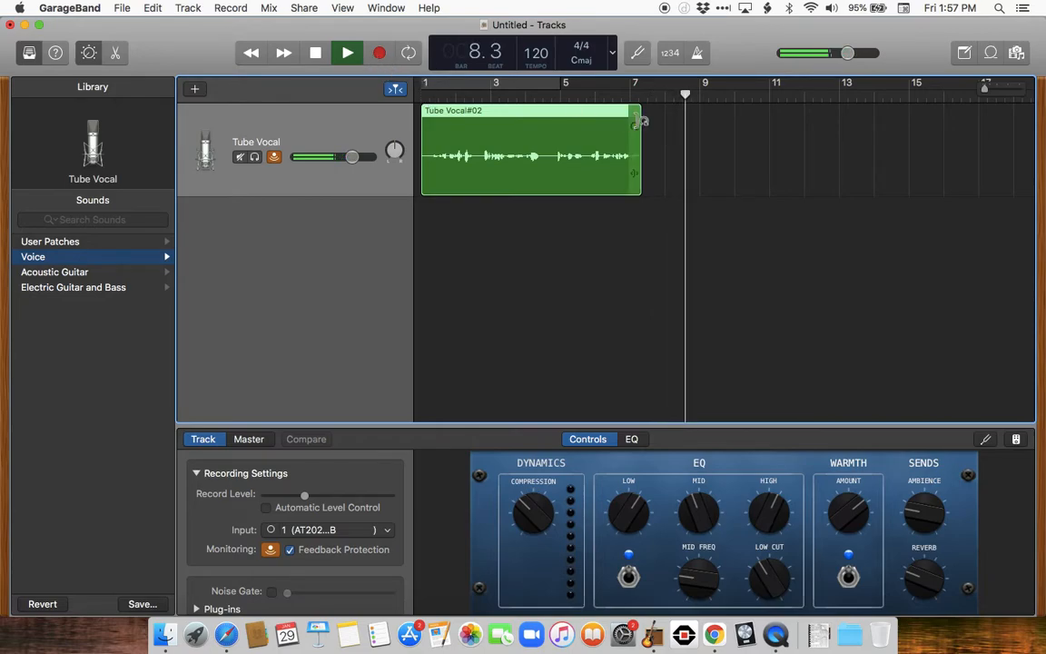
scroll(548, 331, "right", 1)
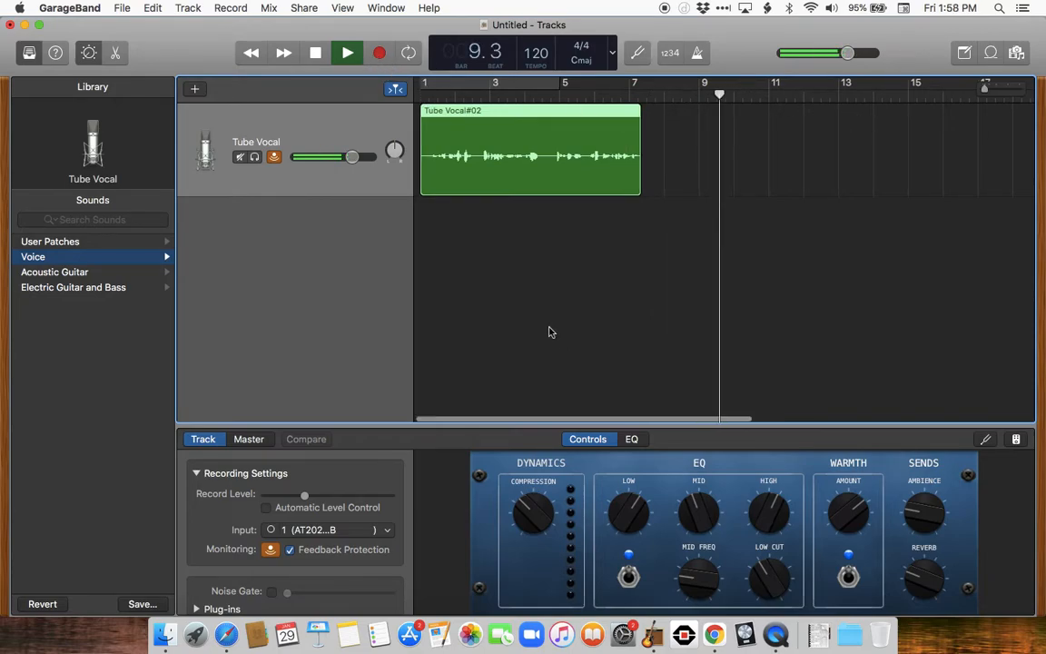
key("space")
scroll(549, 331, "left", 2)
scroll(689, 210, "right", 2)
left_click_drag(680, 160, 541, 258)
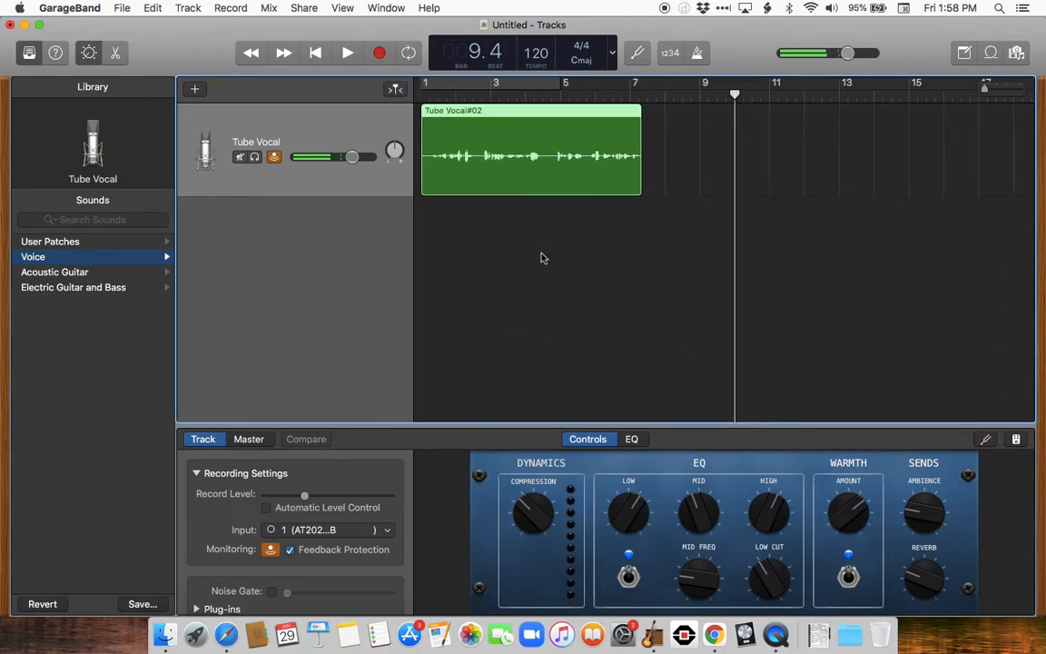
key("BackSpace")
left_click(423, 95)
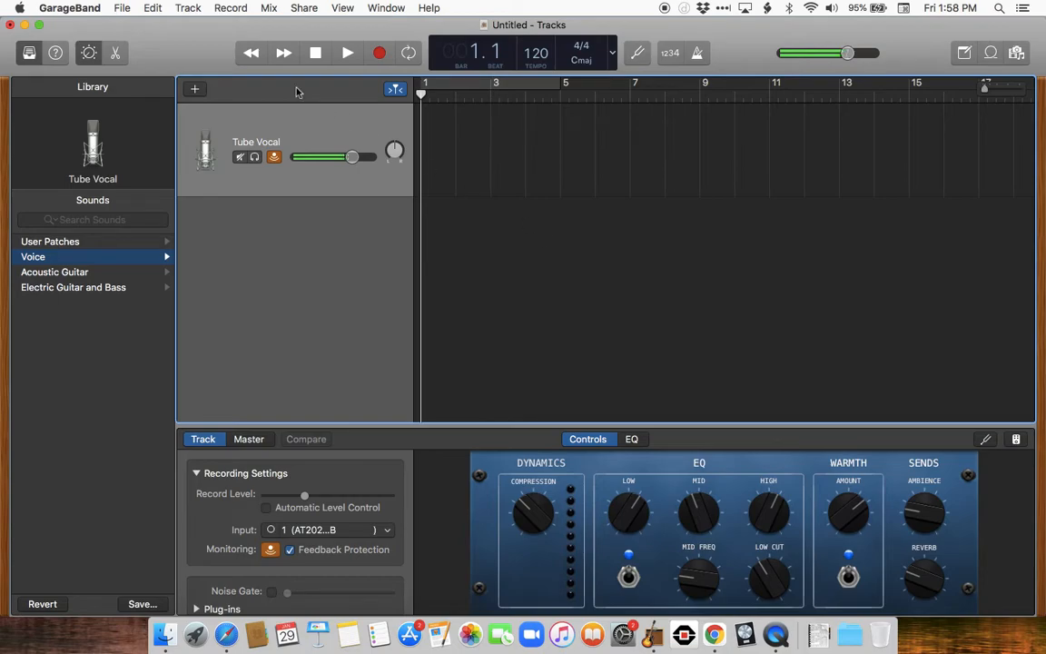
- Add a guitar audio track with the Dublin Delay clean guitar patch, and delete that track again
left_click(194, 89)
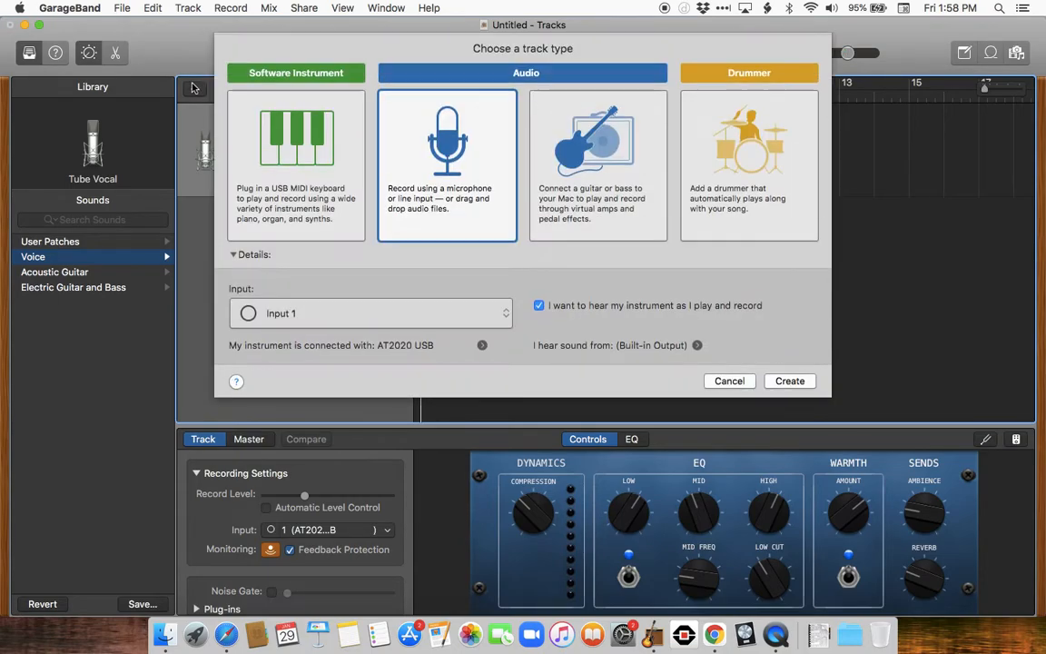
left_click(651, 186)
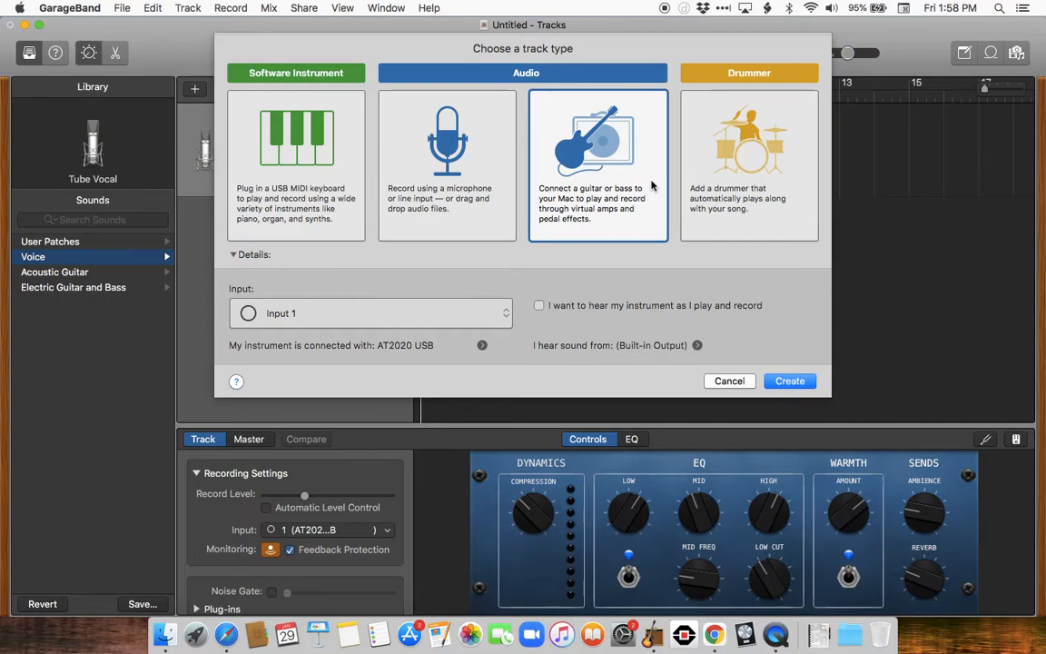
left_click(790, 383)
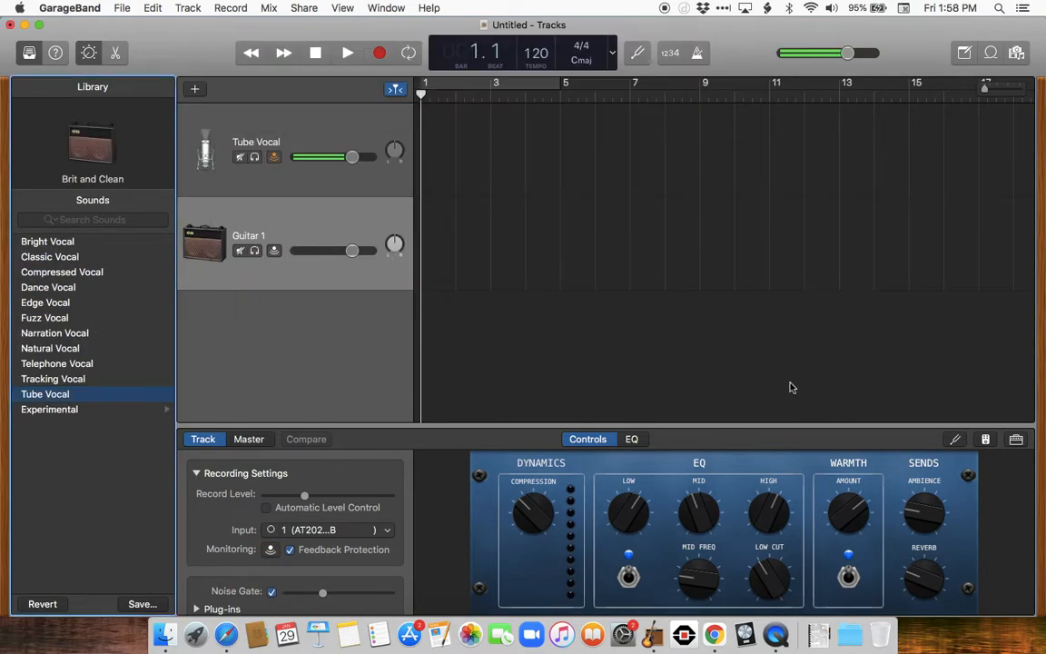
left_click(100, 424)
left_click(86, 350)
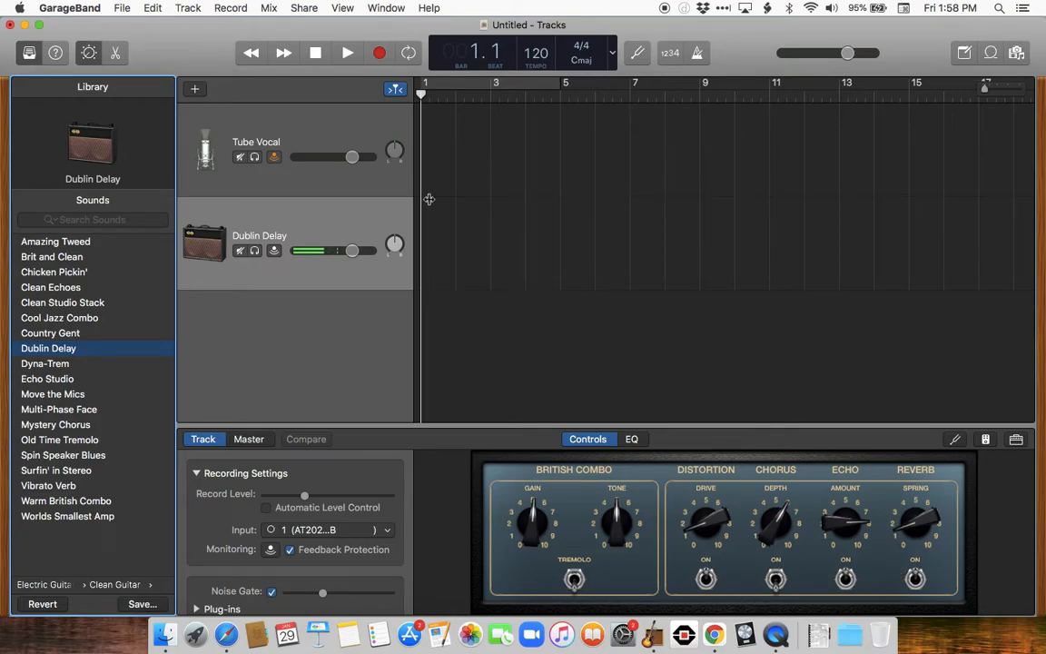
right_click(284, 218)
left_click(394, 289)
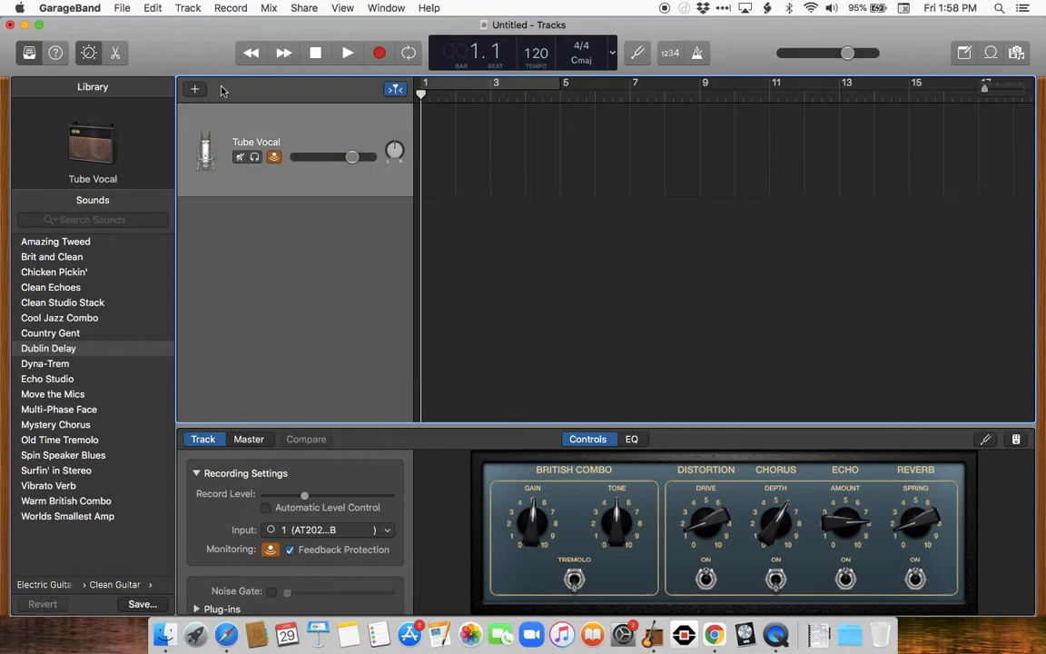
- Add a Drummer track and shift its performance puck slightly further toward Complex on the Loud/Soft pad
left_click(194, 88)
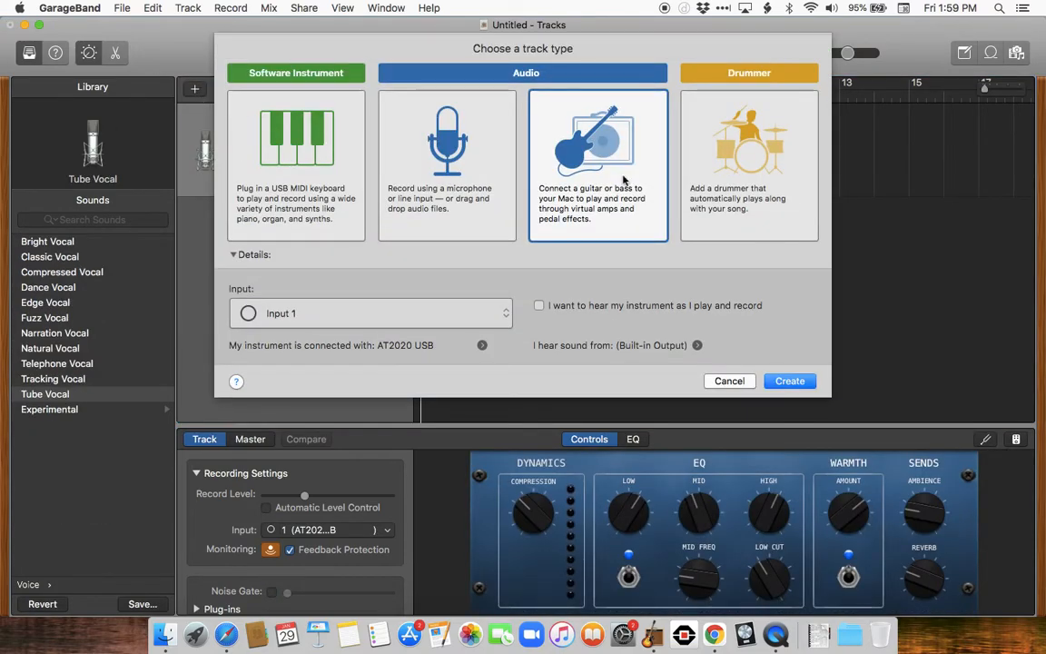
left_click(757, 185)
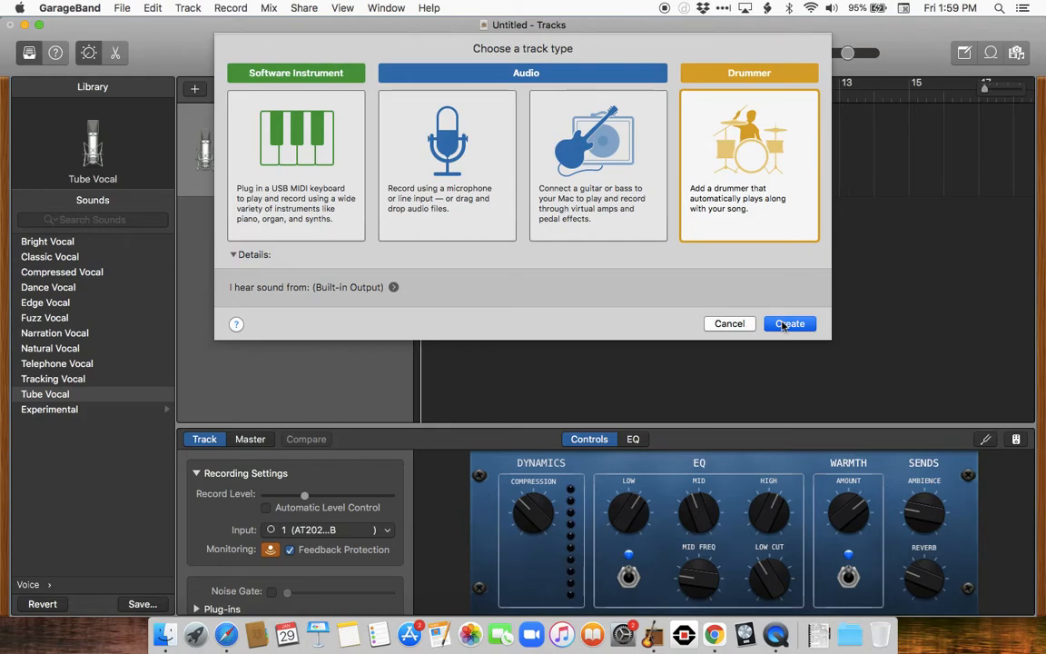
left_click(786, 324)
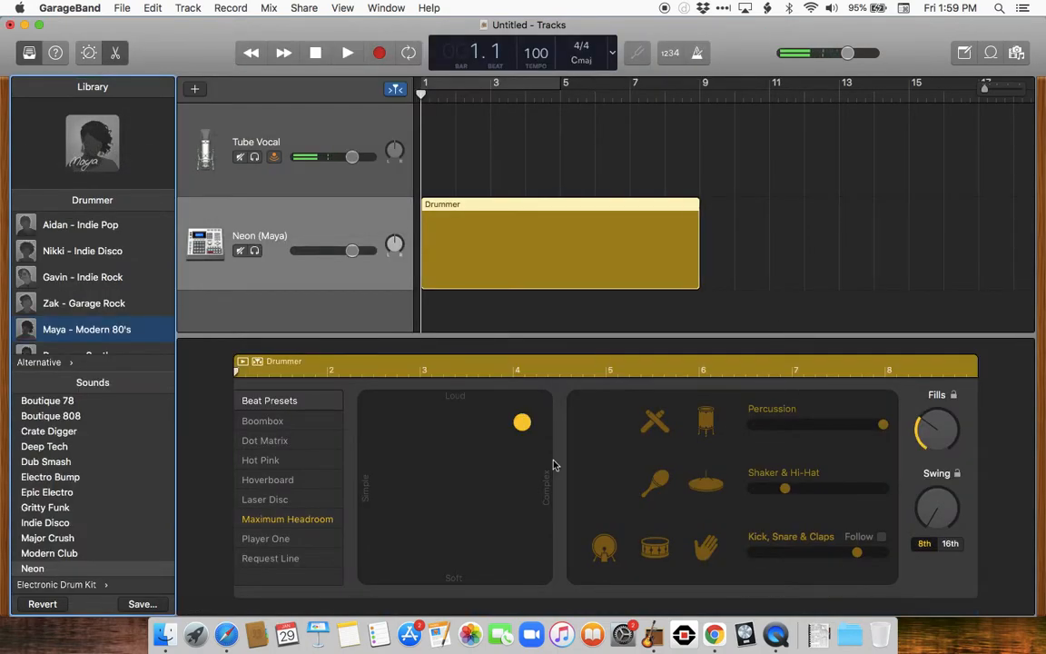
mouse_move(518, 424)
left_mouse_down()
mouse_move(530, 539)
mouse_move(521, 529)
mouse_move(541, 436)
mouse_move(526, 425)
left_mouse_up()
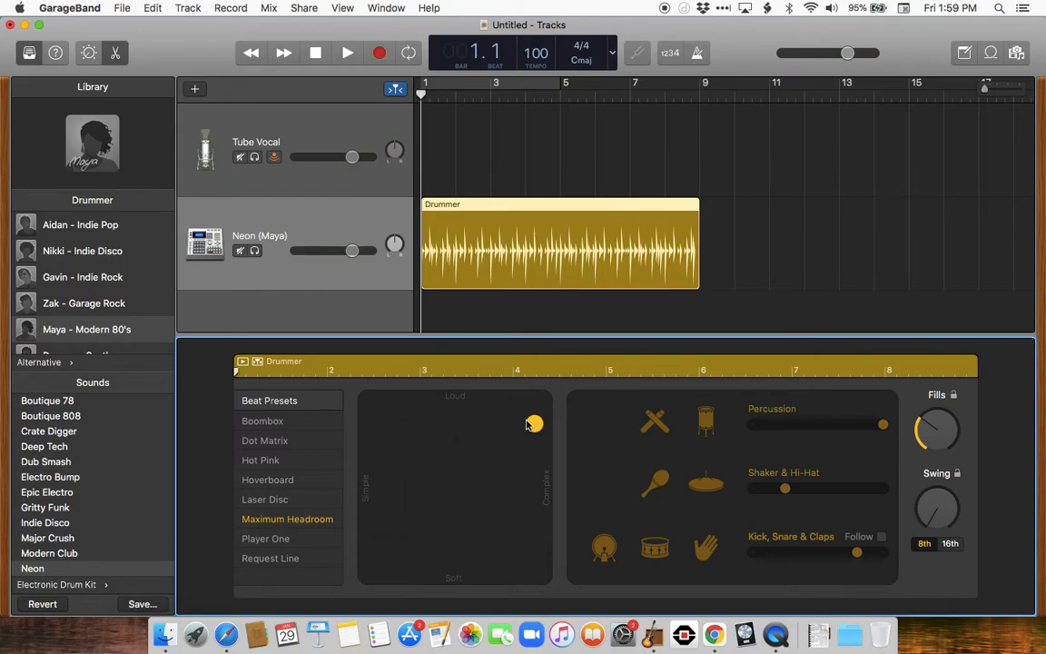
- Browse the Hip Hop drummers, try Dez - Trap, and switch the Drummer track to Anton - Modern Hip Hop
scroll(54, 315, "up", 2)
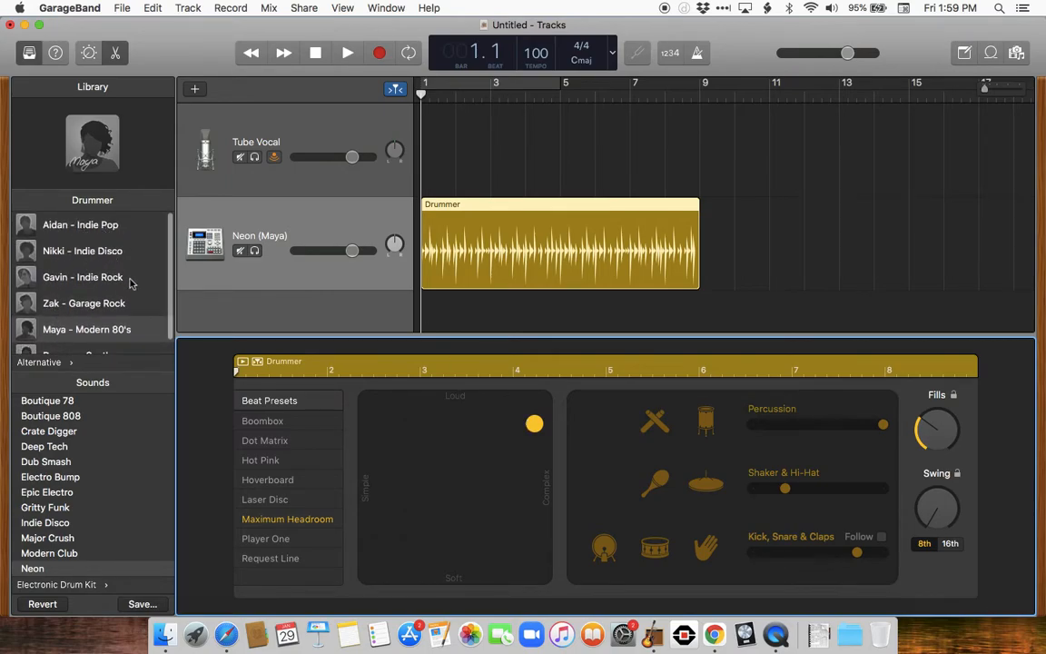
scroll(114, 286, "down", 2)
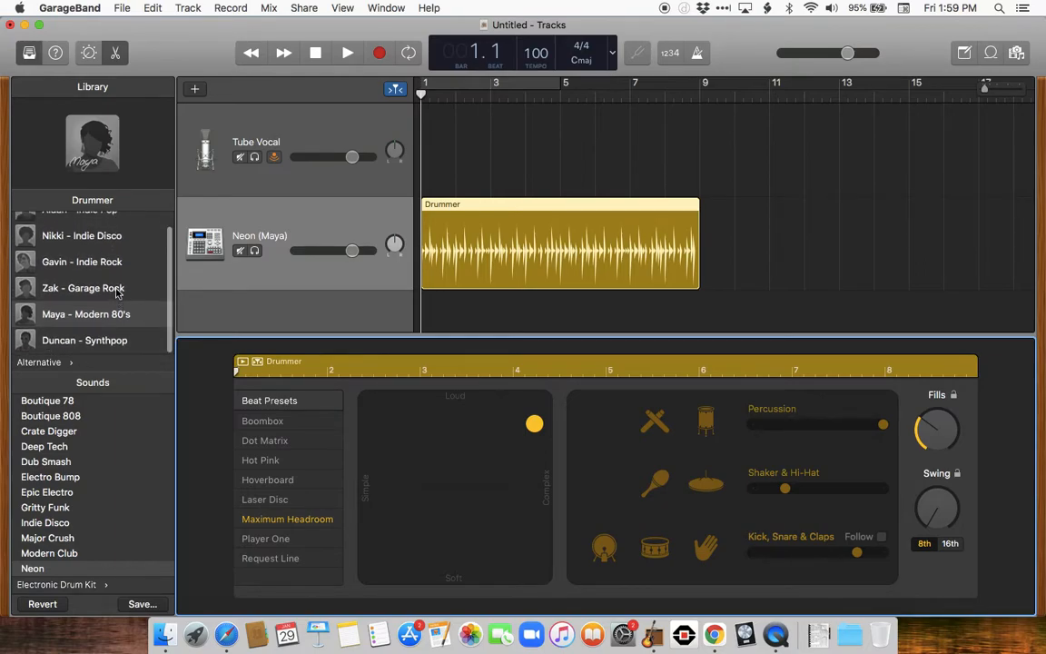
scroll(91, 273, "left", 3)
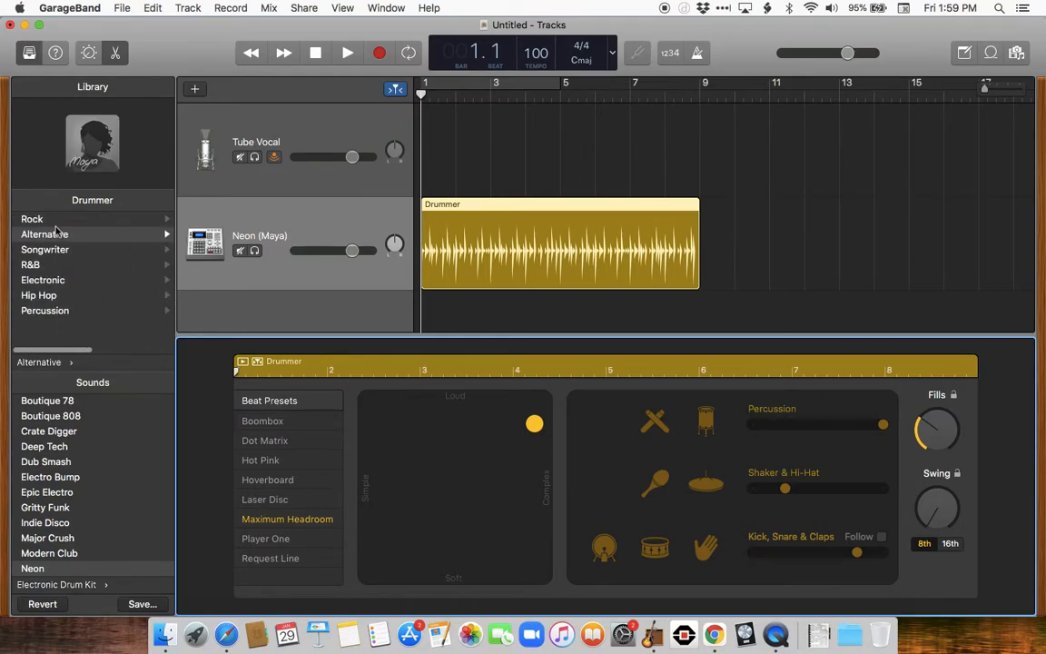
left_click(46, 295)
left_click(88, 225)
left_click(628, 241)
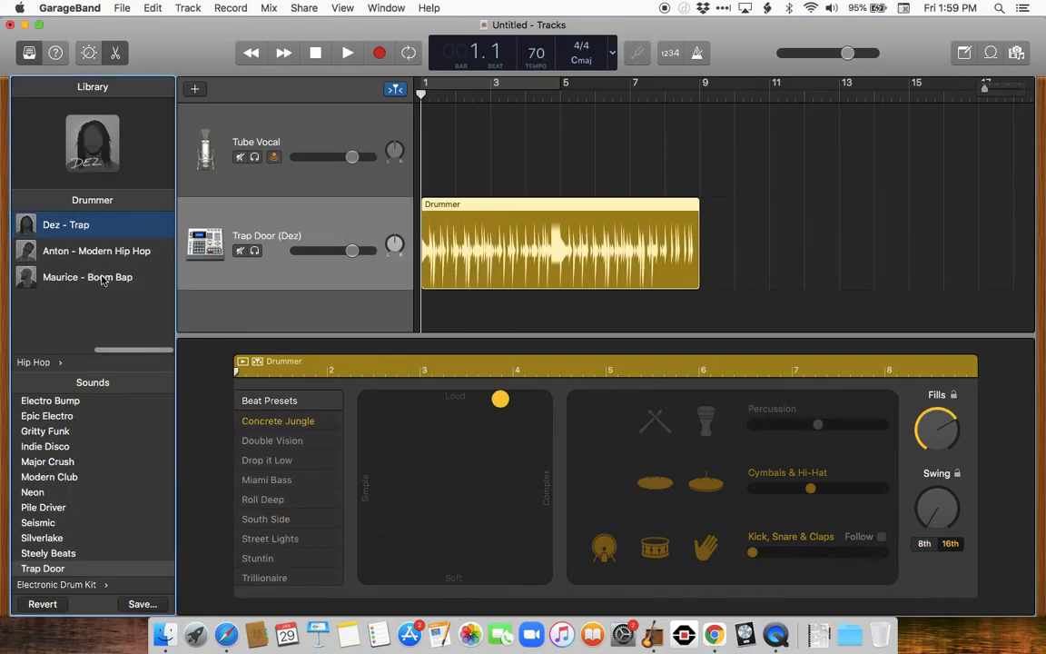
left_click(125, 259)
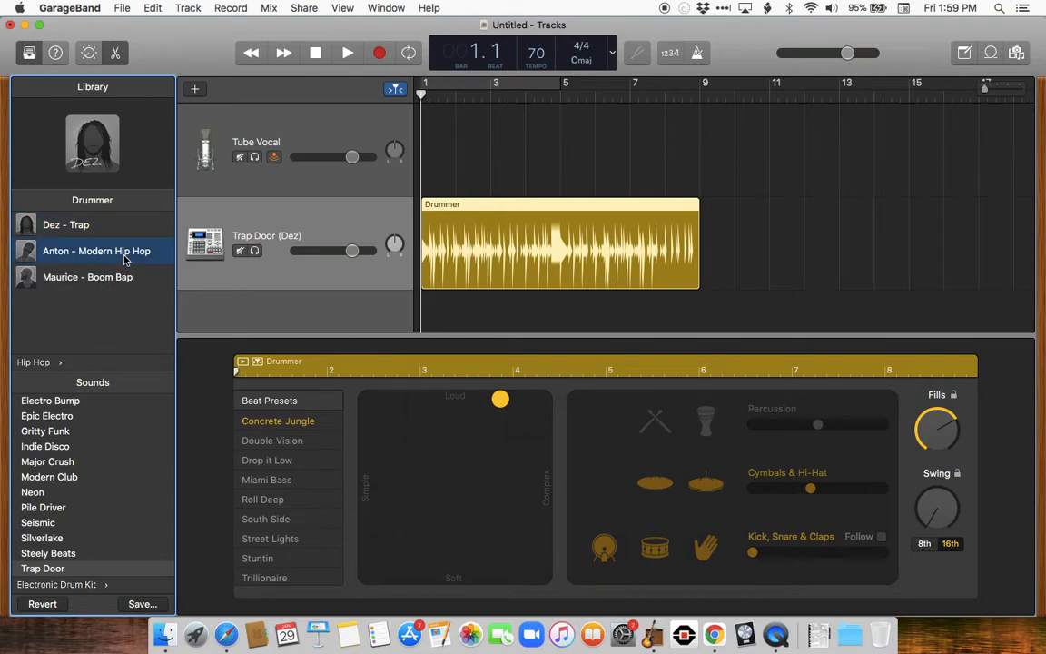
- Lower the performance puck toward Soft on the Loud/Soft pad, and bring it back up closer to Loud and Complex
left_click_drag(529, 424, 506, 441)
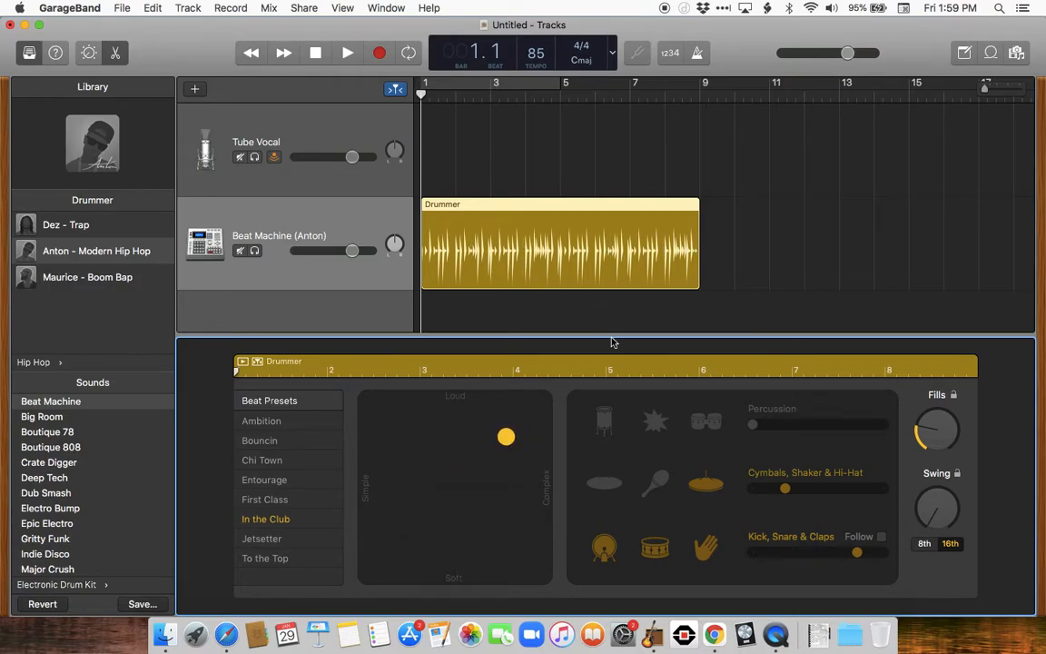
left_click_drag(506, 438, 503, 476)
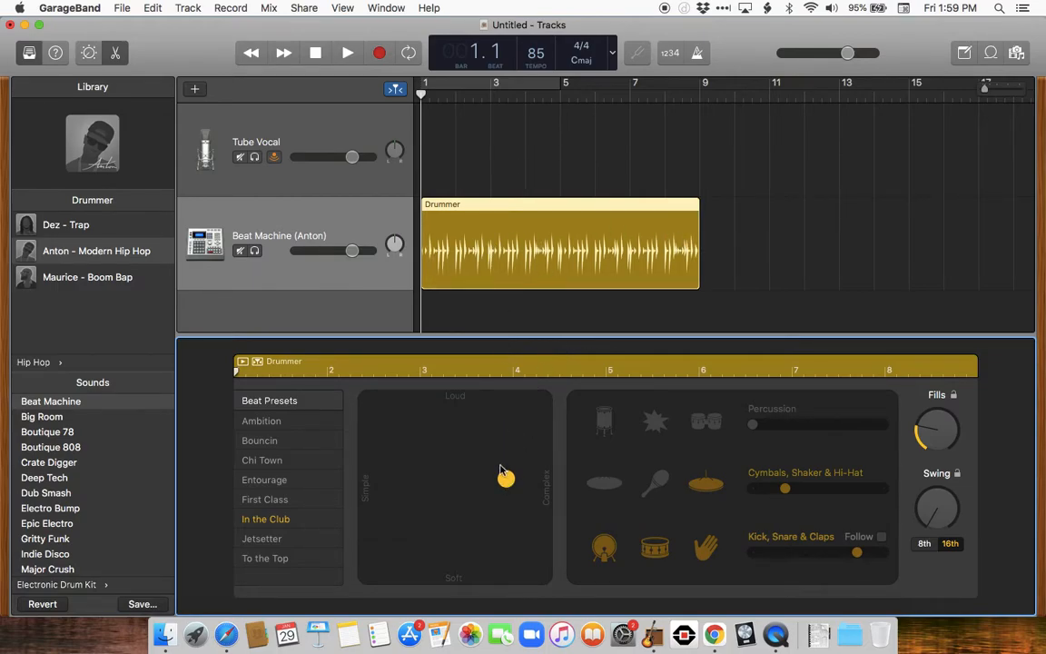
left_click_drag(507, 486, 513, 442)
- Turn on percussion at a low pattern setting, swap the bongos for the starburst sound, and play the first few bars of the beat
left_click(778, 427)
left_click(707, 423)
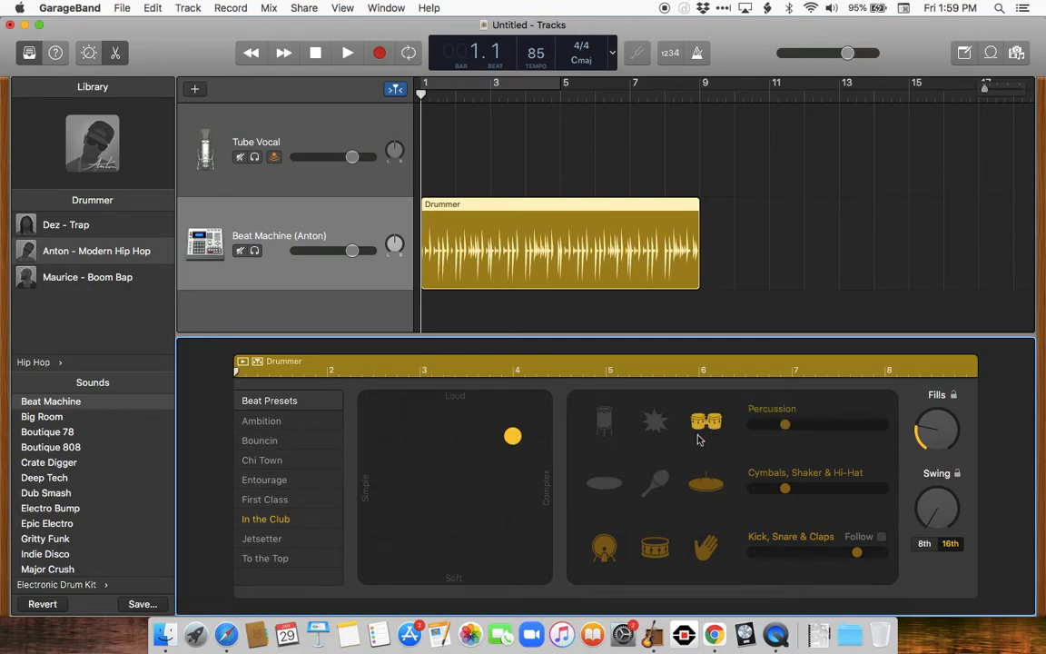
left_click(698, 436)
left_click(657, 424)
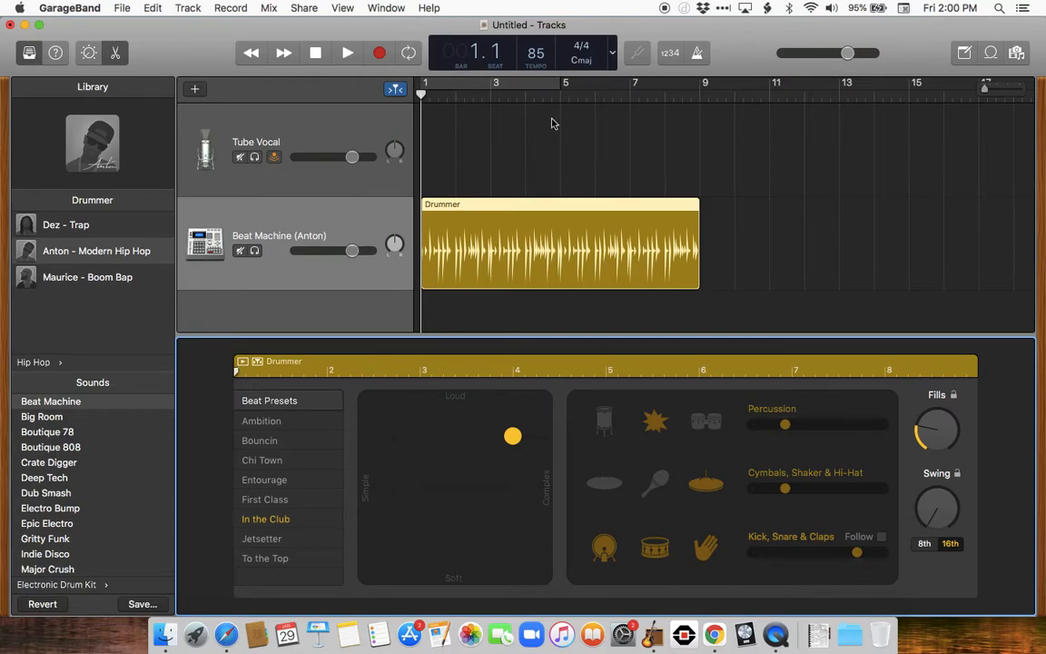
key("space")
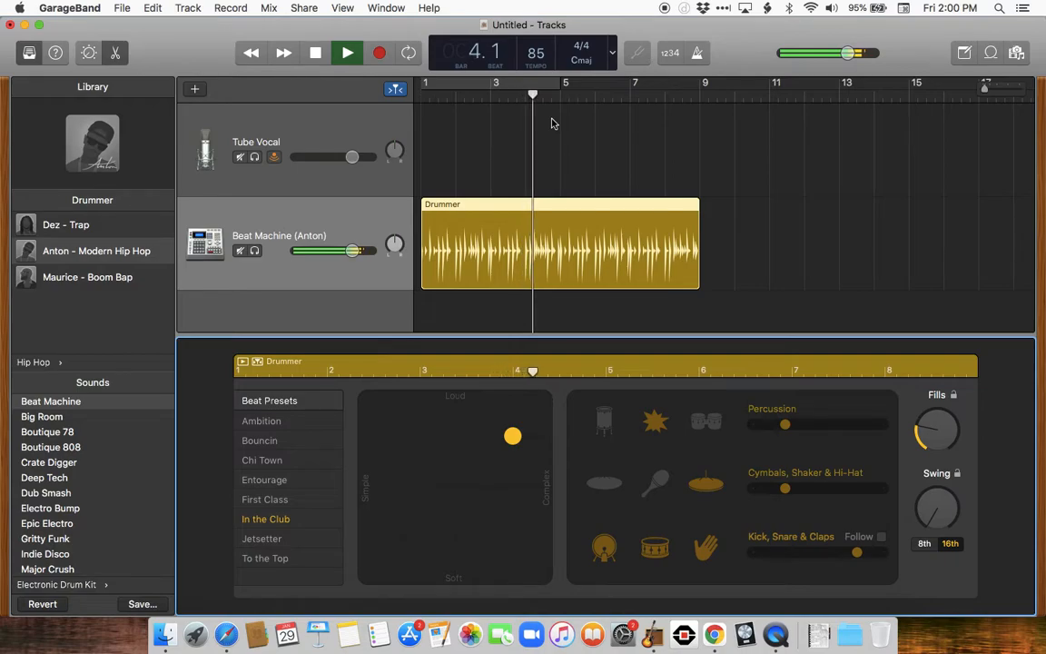
key("space")
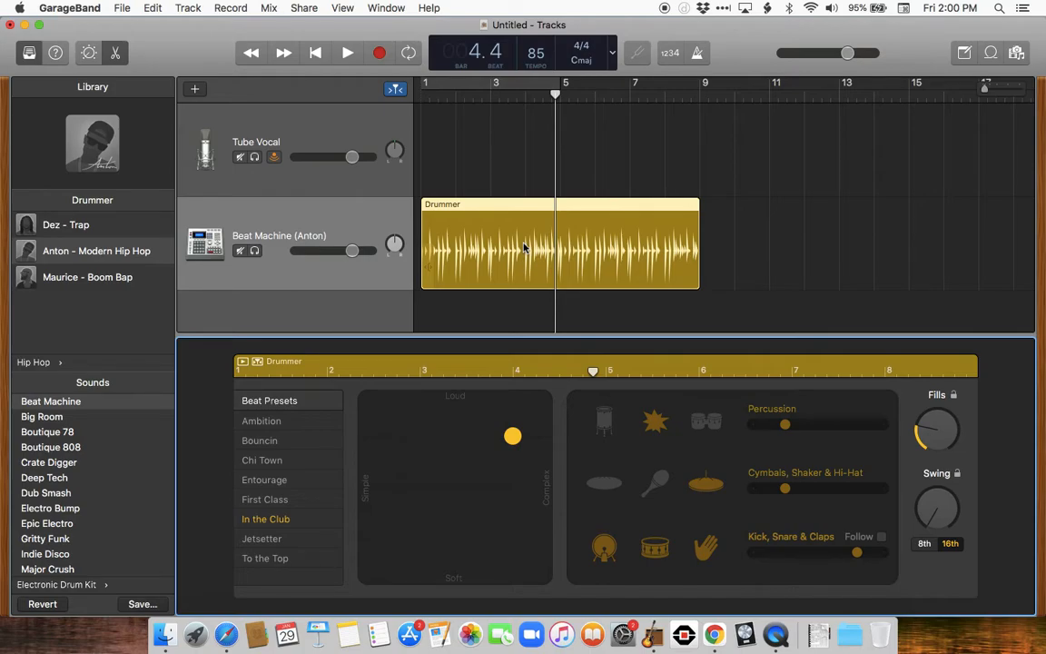
- Delete the Drummer region and the Beat Machine (Anton) track, leaving only the Tube Vocal track
left_click(523, 247)
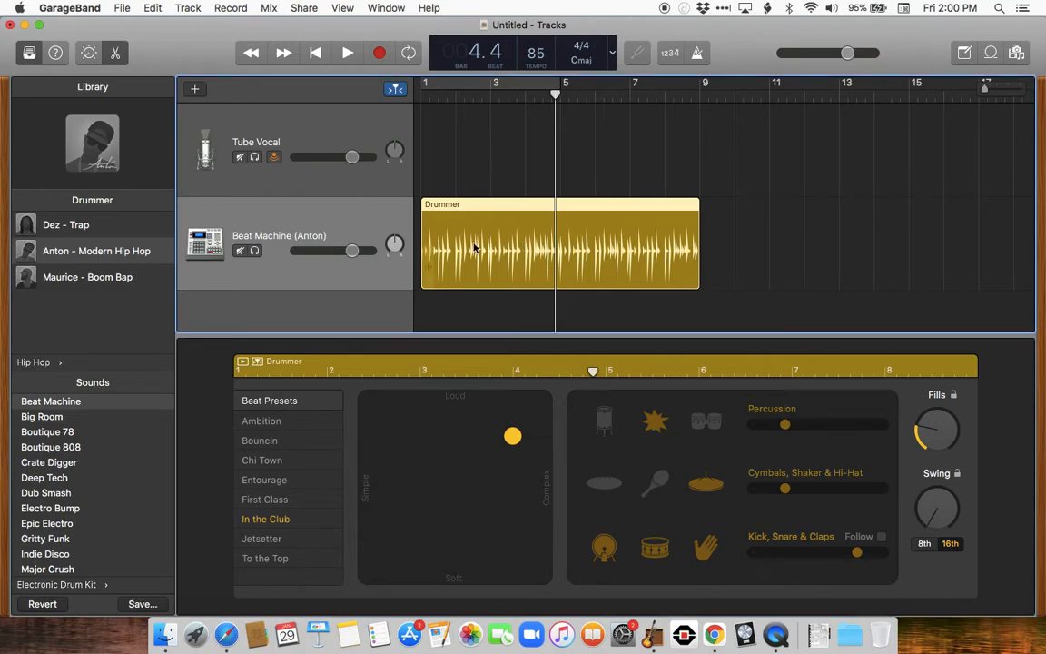
key("Delete")
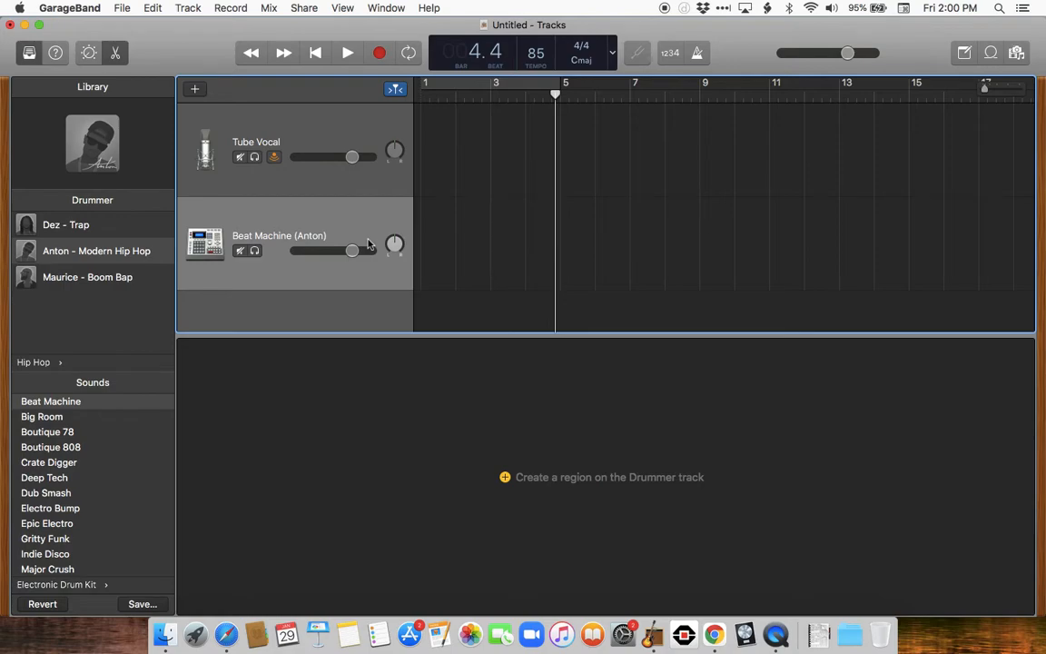
key("super+BackSpace")
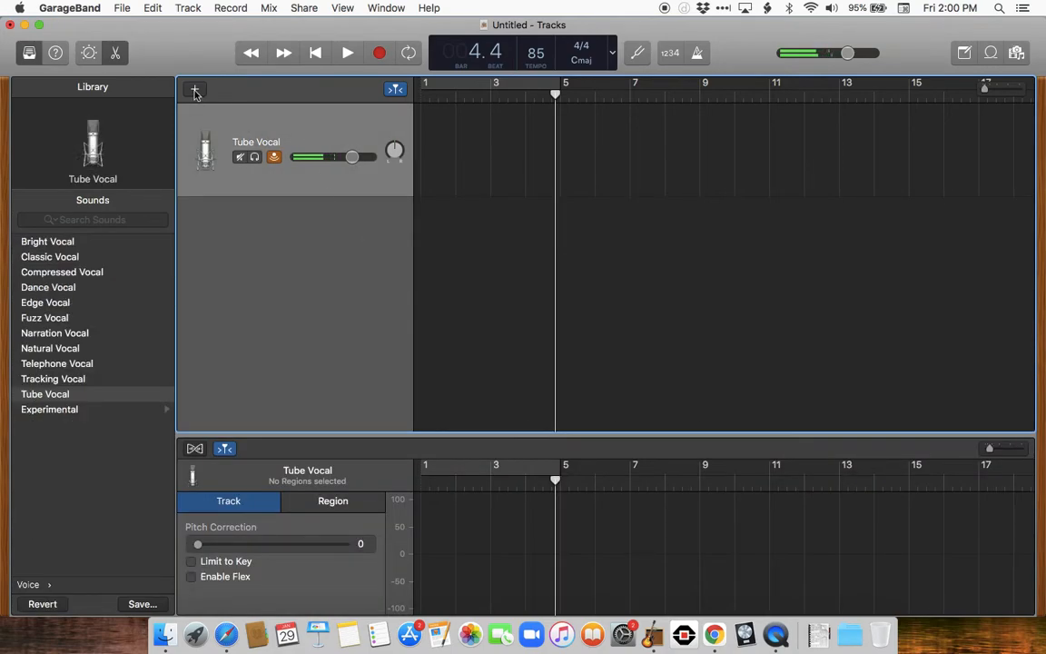
- Add a software instrument track with the Classic Electric Piano sound
left_click(194, 90)
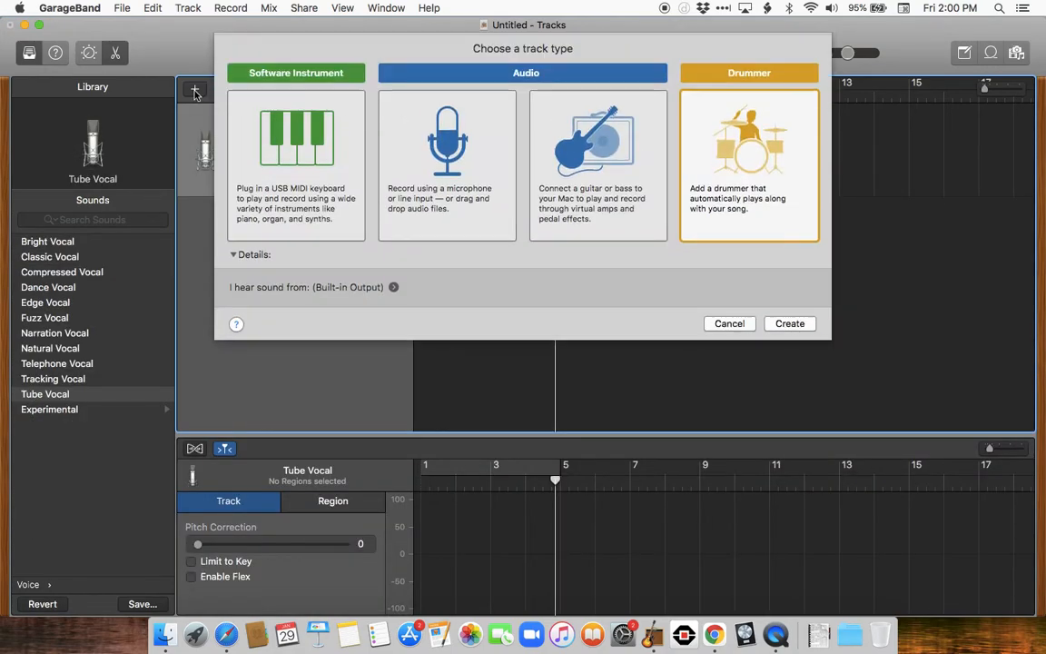
left_click(253, 237)
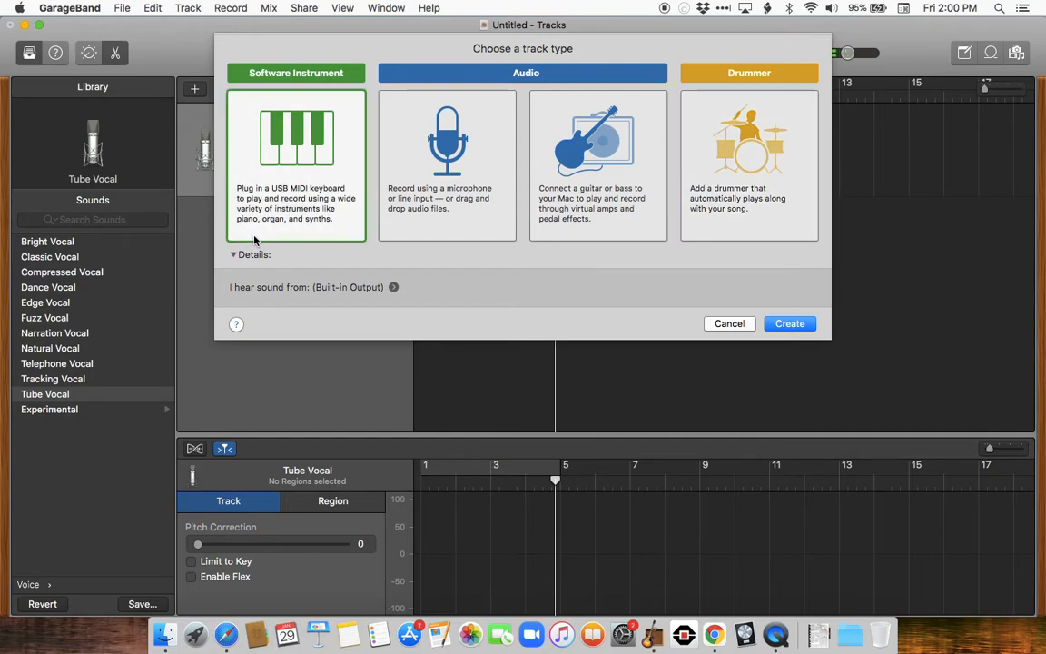
left_click(790, 324)
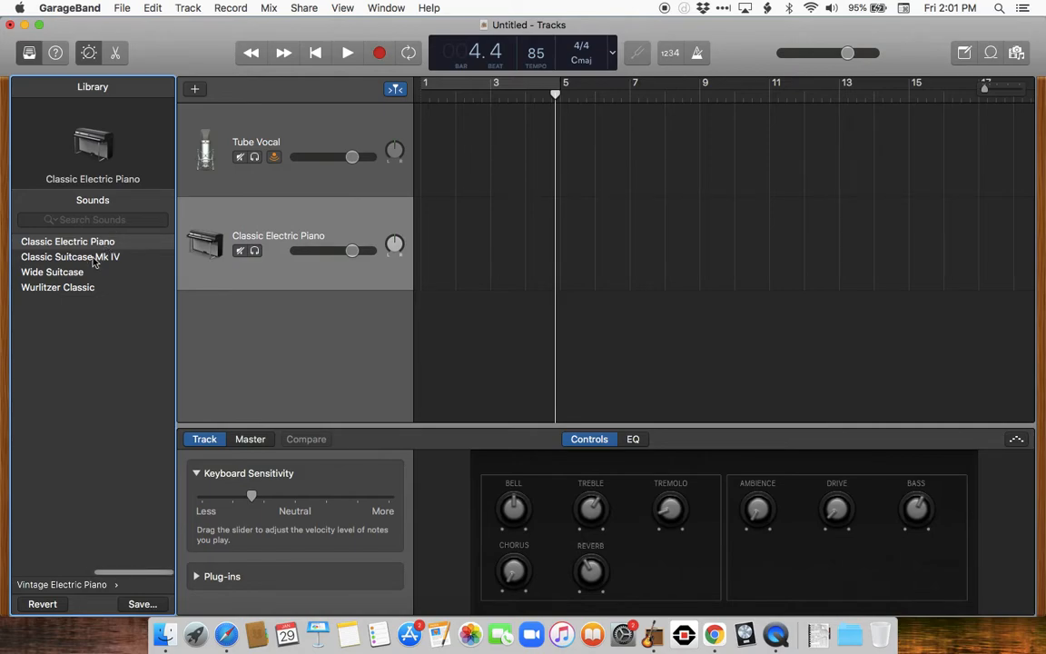
scroll(93, 262, "left", 5)
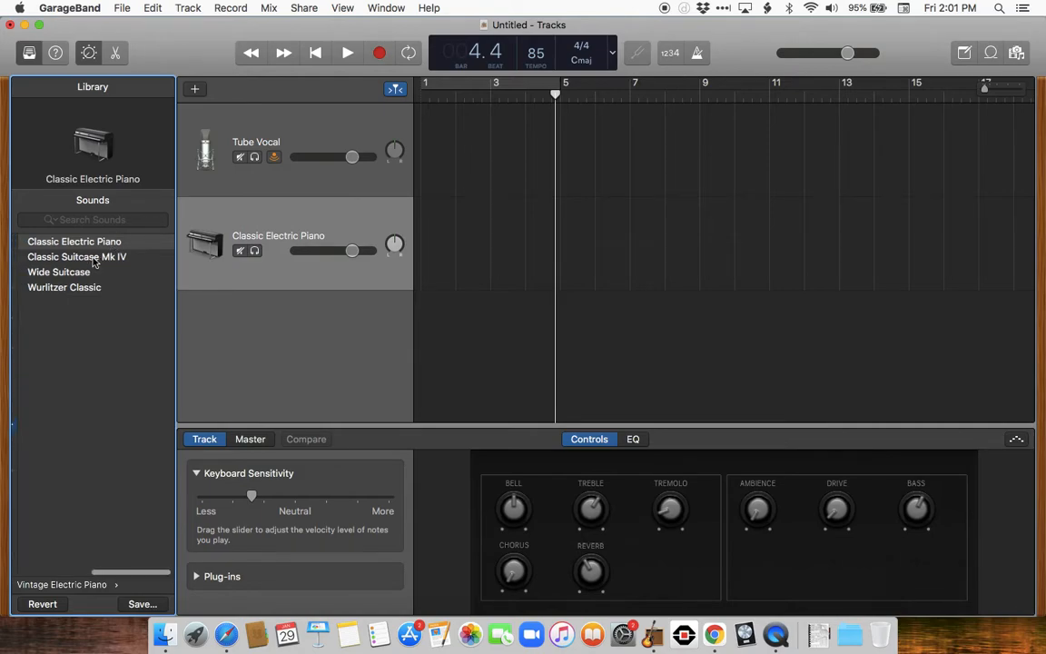
scroll(100, 265, "right", 5)
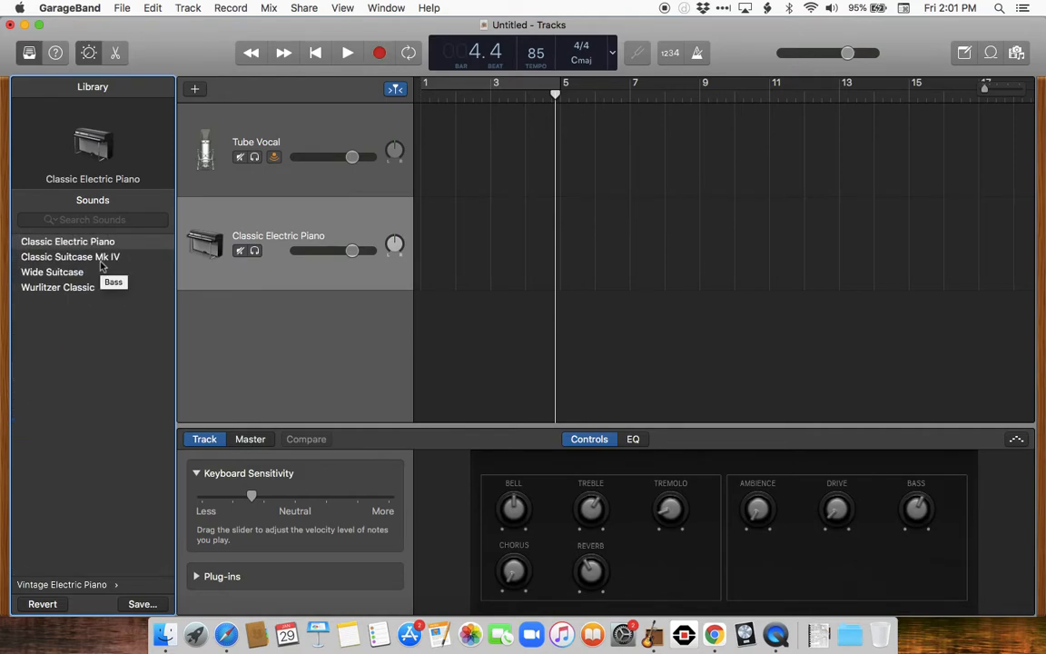
- Play a few test notes on the Classic Electric Piano with Musical Typing, and close the Musical Typing window
key("super+k")
key("h")
key("j")
key("k")
key("l")
key("a")
key("f")
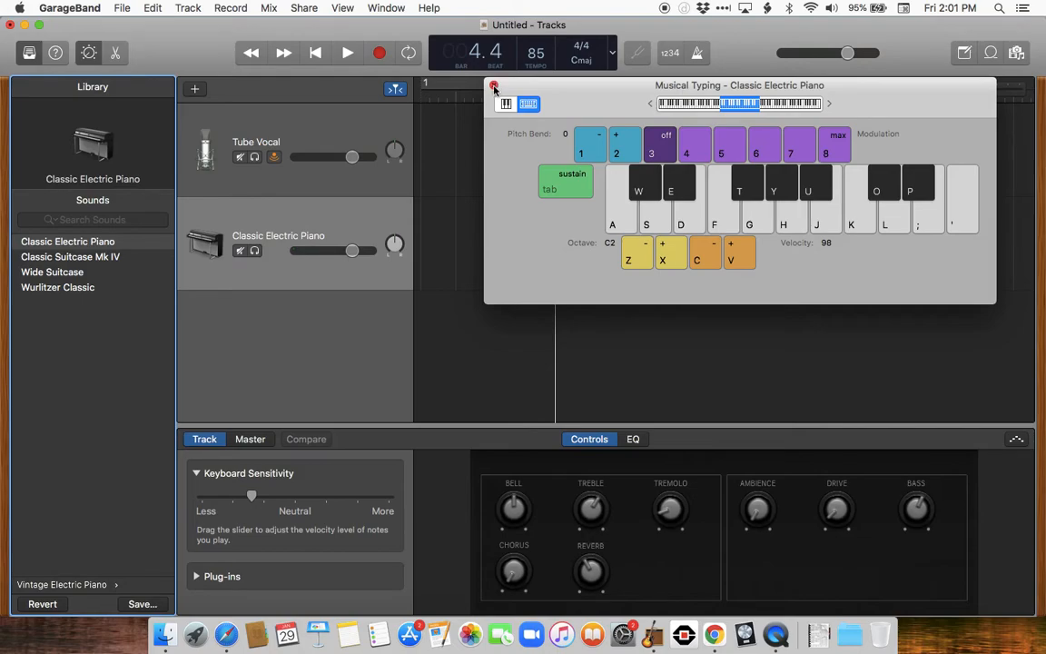
left_click(494, 87)
- Return the playhead to bar 1 and change the instrument track's sound to the Trap Door electronic drum kit
scroll(126, 280, "left", 3)
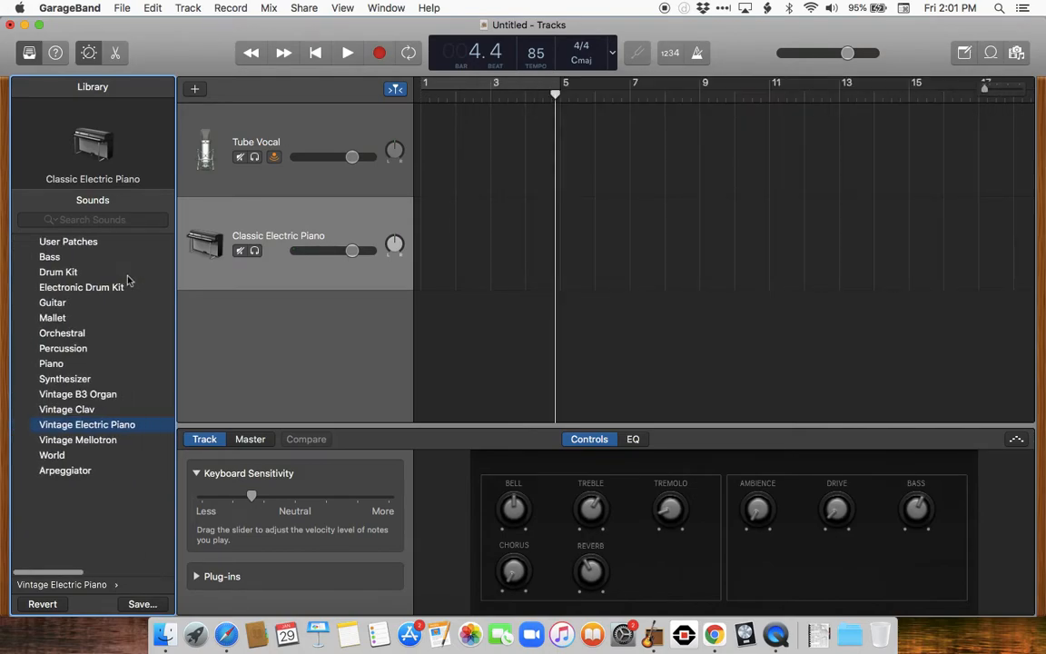
left_click(423, 88)
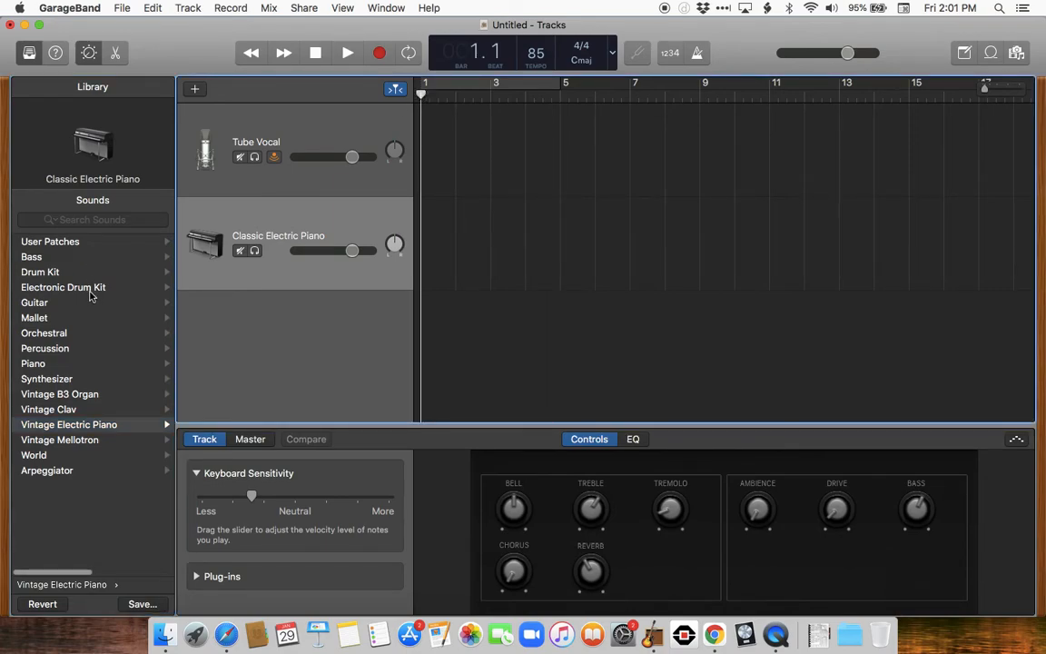
left_click(70, 288)
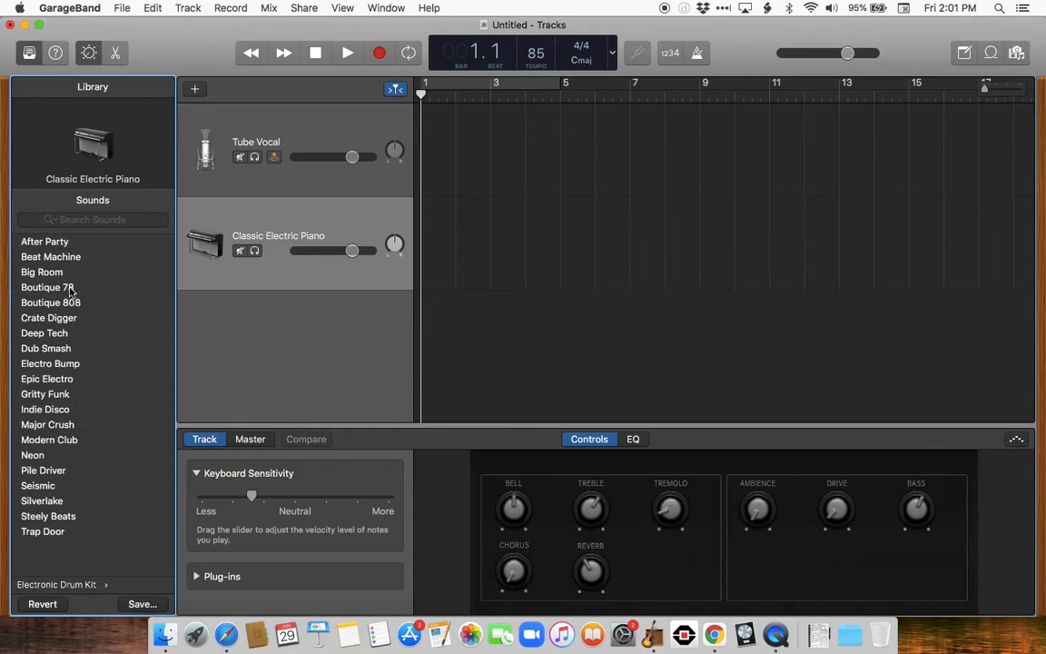
left_click(68, 531)
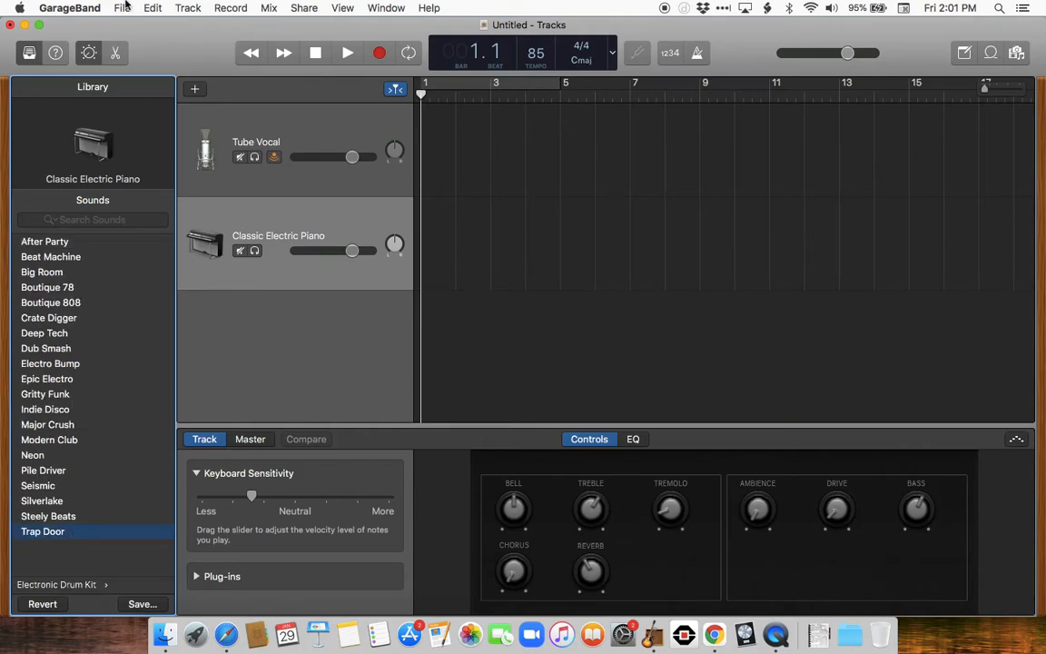
- Show the piano roll editor for the Trap Door track, hide the Library, and enlarge the editor to fill most of the window
left_click(117, 53)
left_click(29, 52)
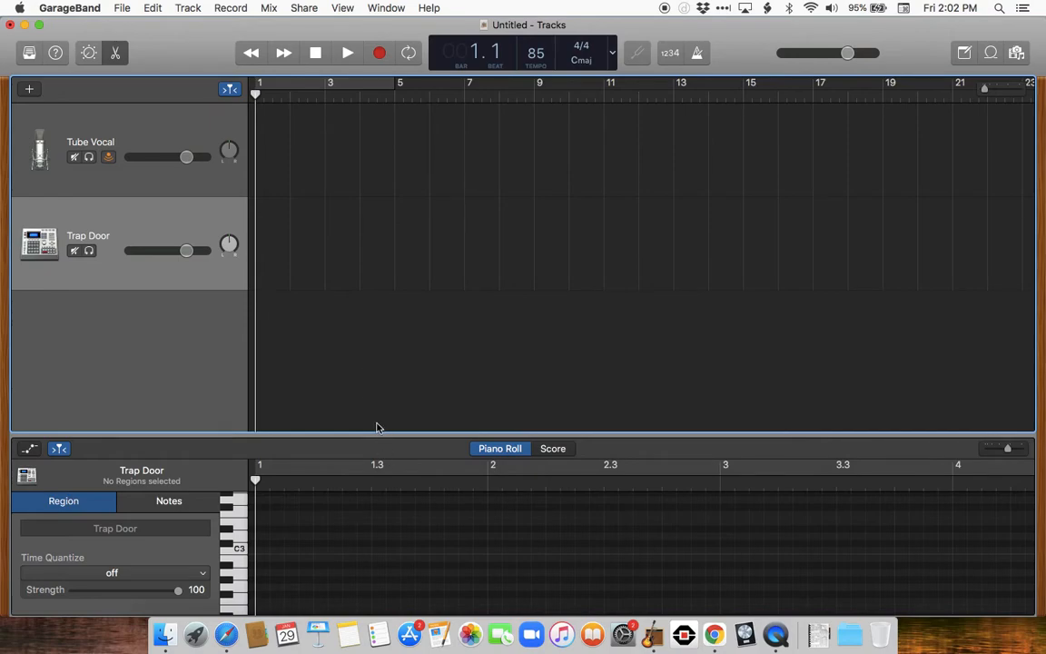
left_click_drag(373, 434, 356, 230)
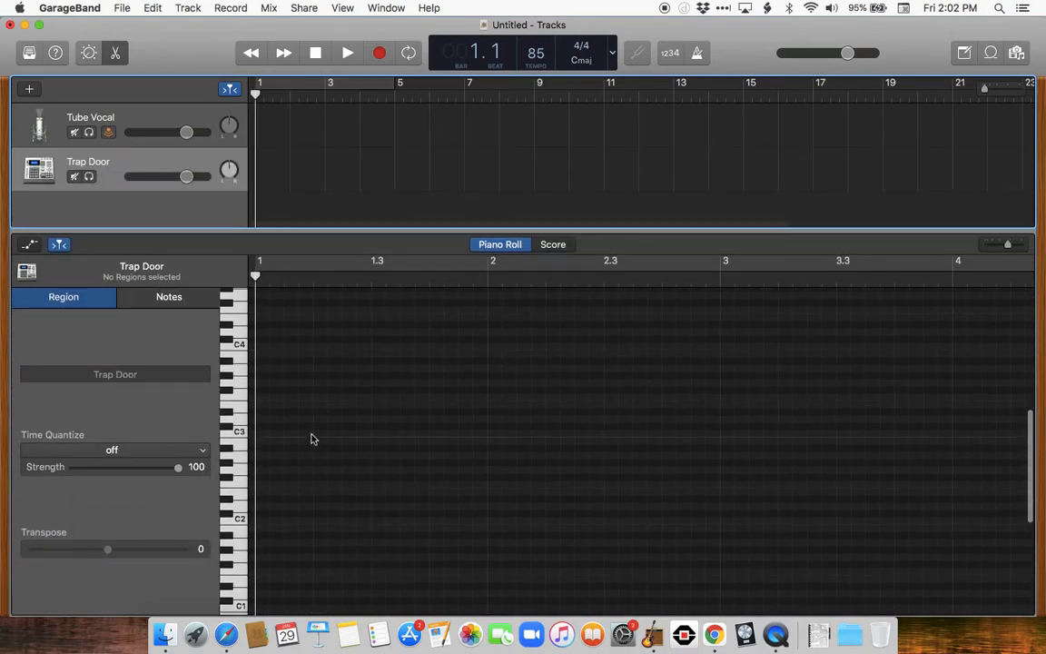
- Create four drum notes in bar 1: C1 on beats 1 and 3, D1 on beat 2, and D#1 halfway through beat 4
scroll(305, 553, "down", 2)
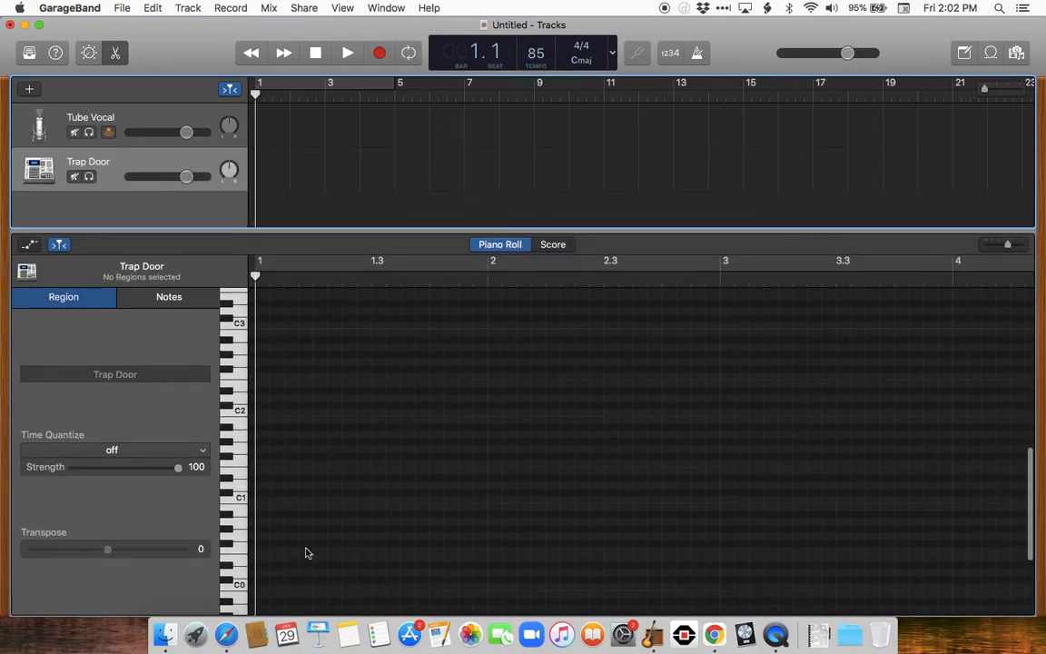
right_click(272, 501)
left_click(292, 505)
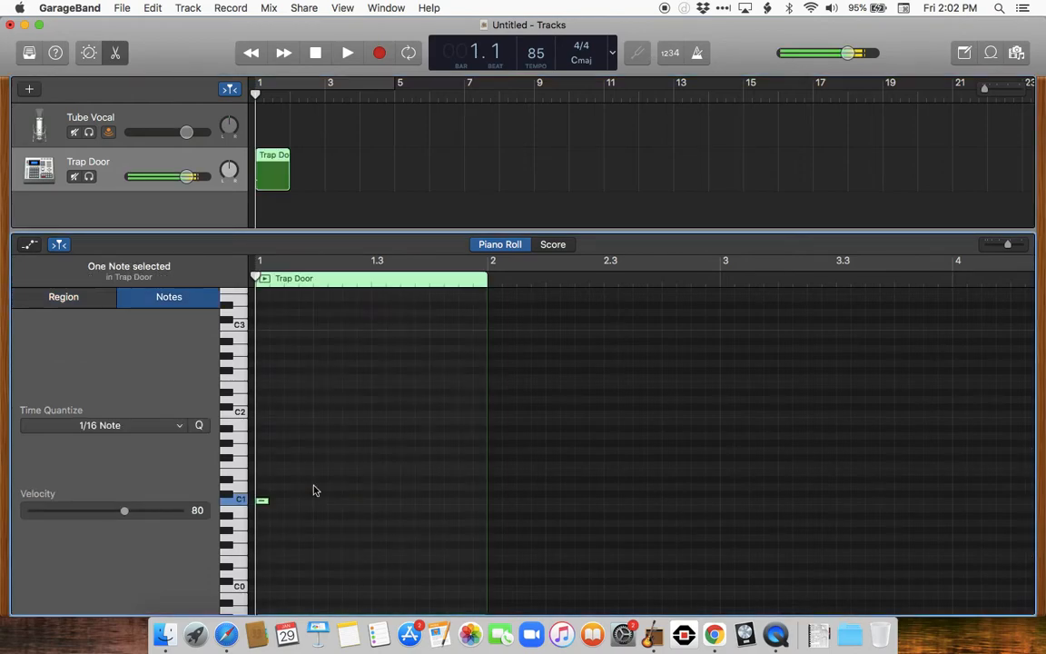
right_click(317, 487)
left_click(358, 502)
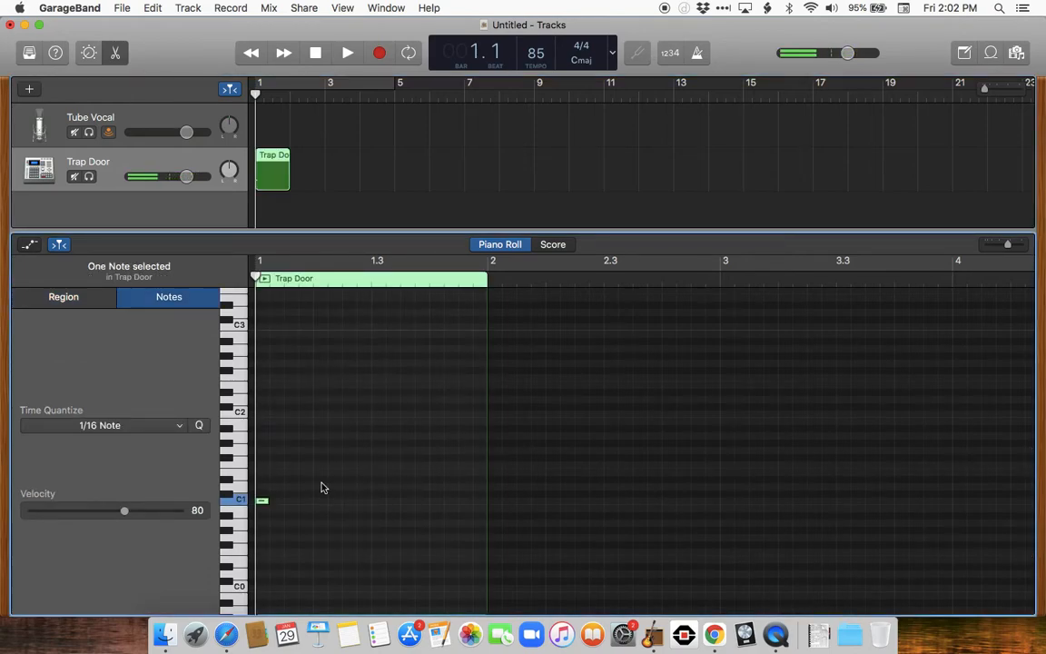
right_click(322, 484)
left_click(328, 489)
right_click(380, 501)
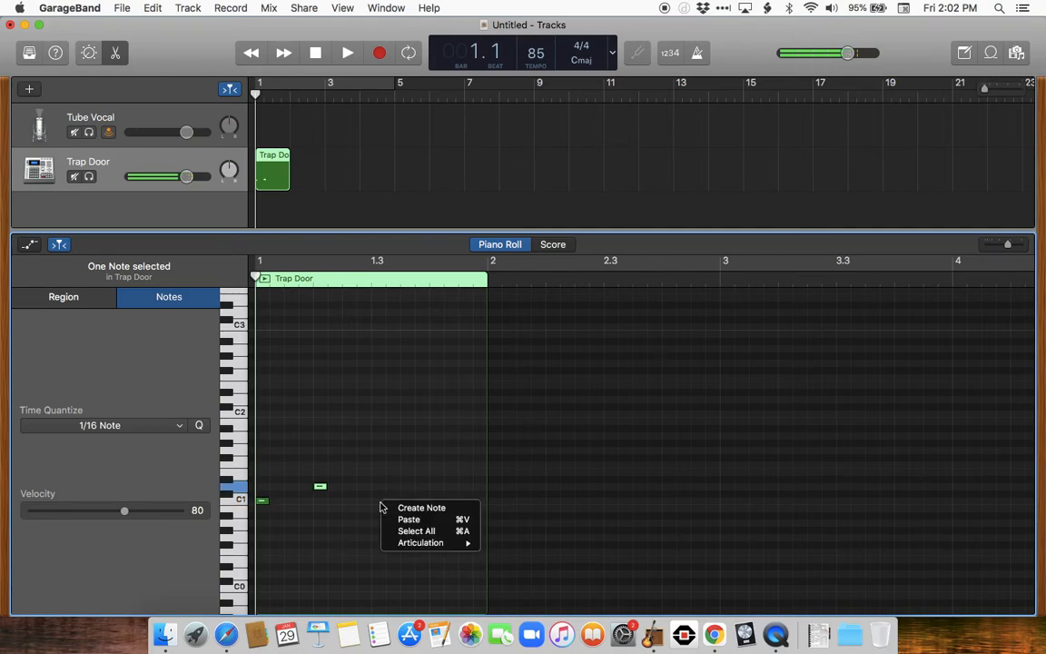
left_click(400, 504)
right_click(463, 478)
left_click(481, 486)
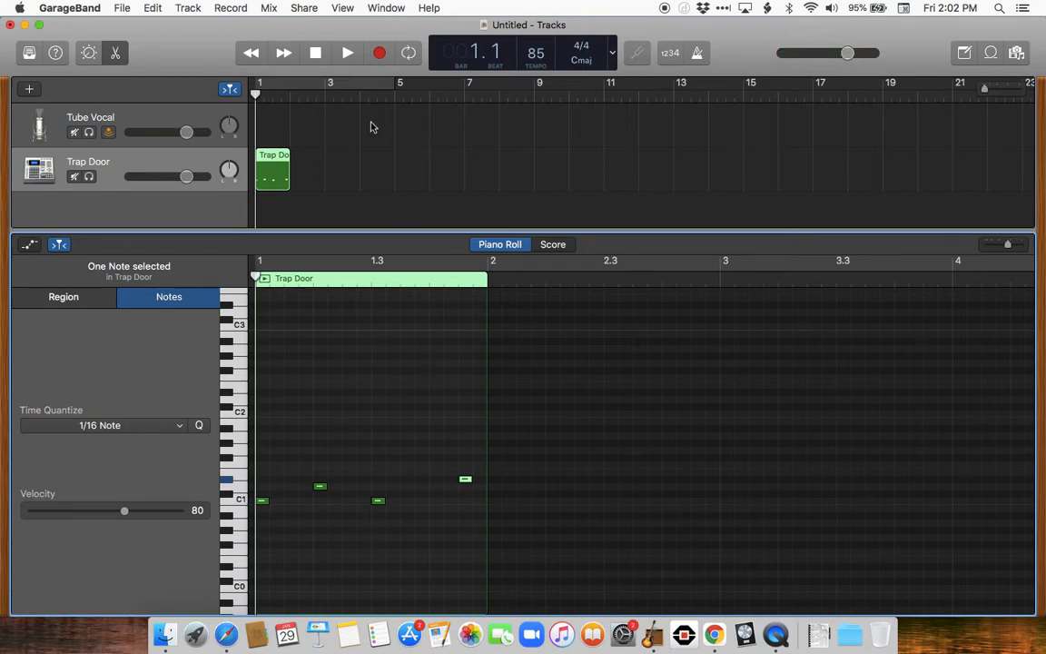
- Play back the one-bar Trap Door pattern and close the piano roll editor
key("space")
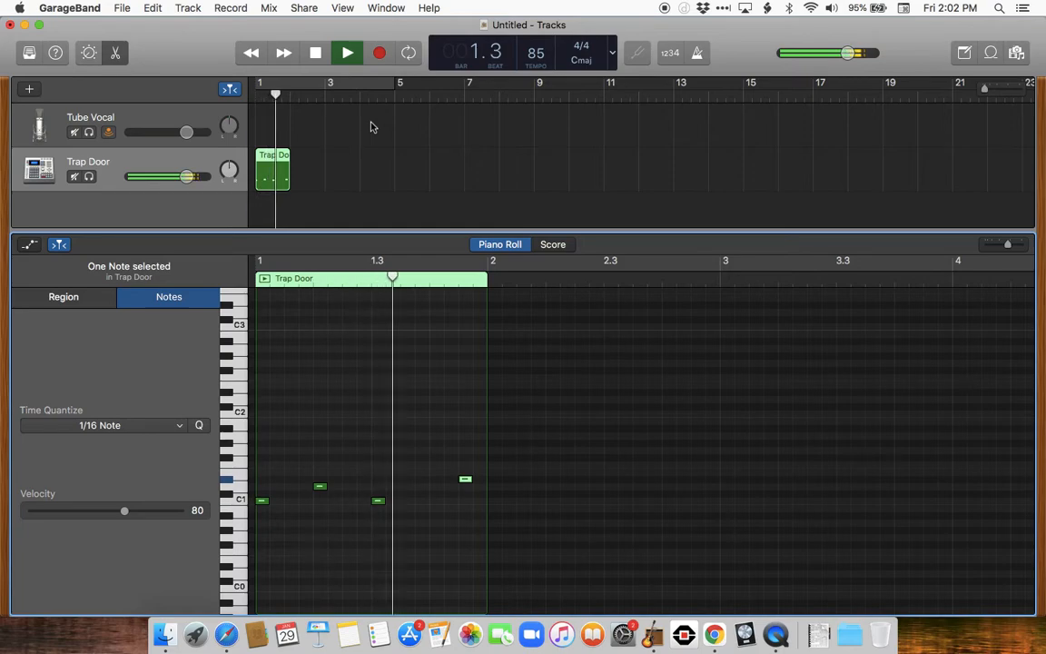
key("space")
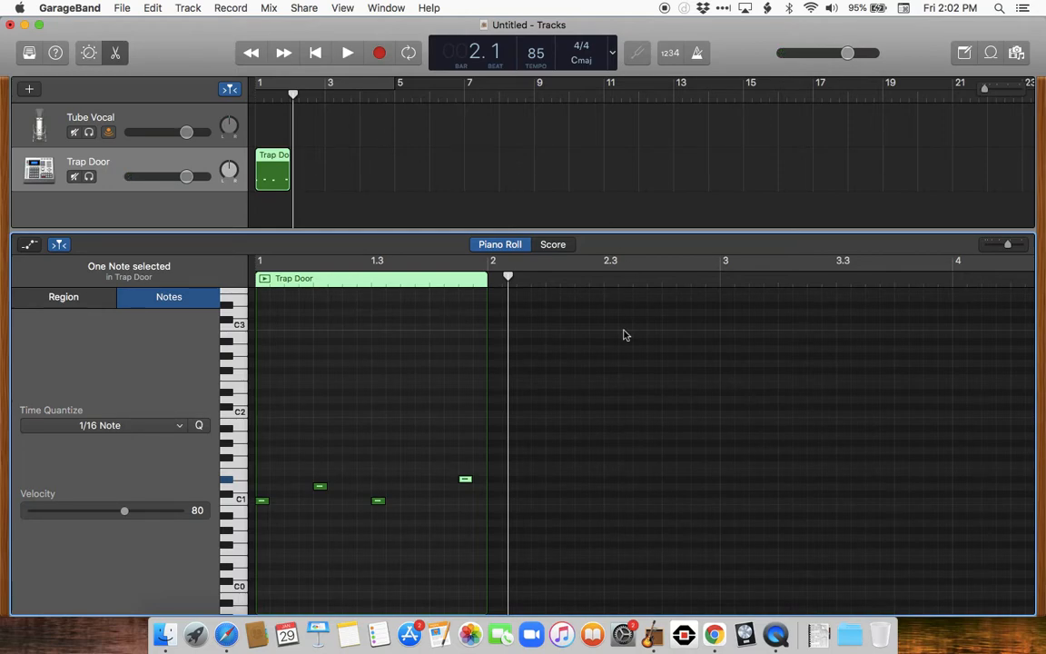
scroll(372, 422, "left", 2)
left_click(113, 54)
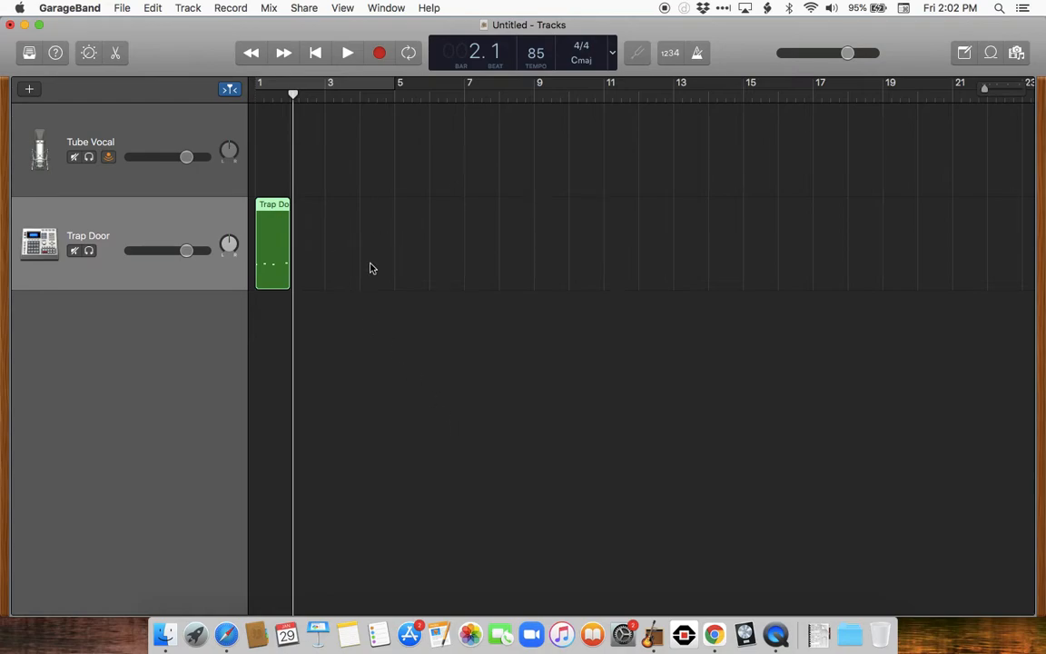
left_click_drag(384, 240, 260, 261)
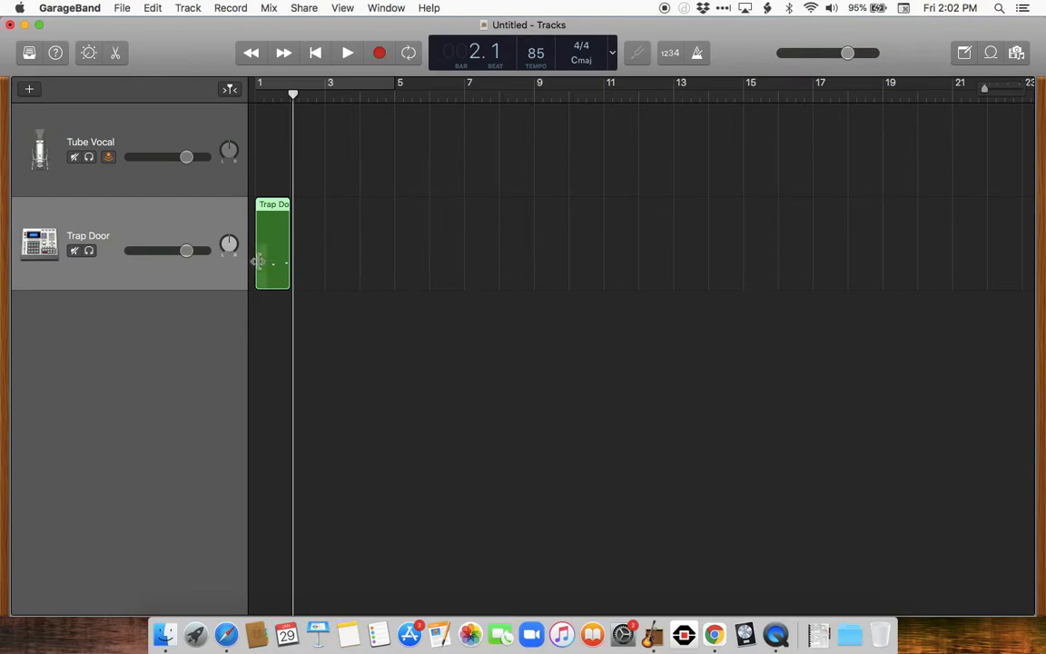
- Delete the one-bar drum region from the Trap Door track and show the Library
key("Delete")
left_click(29, 53)
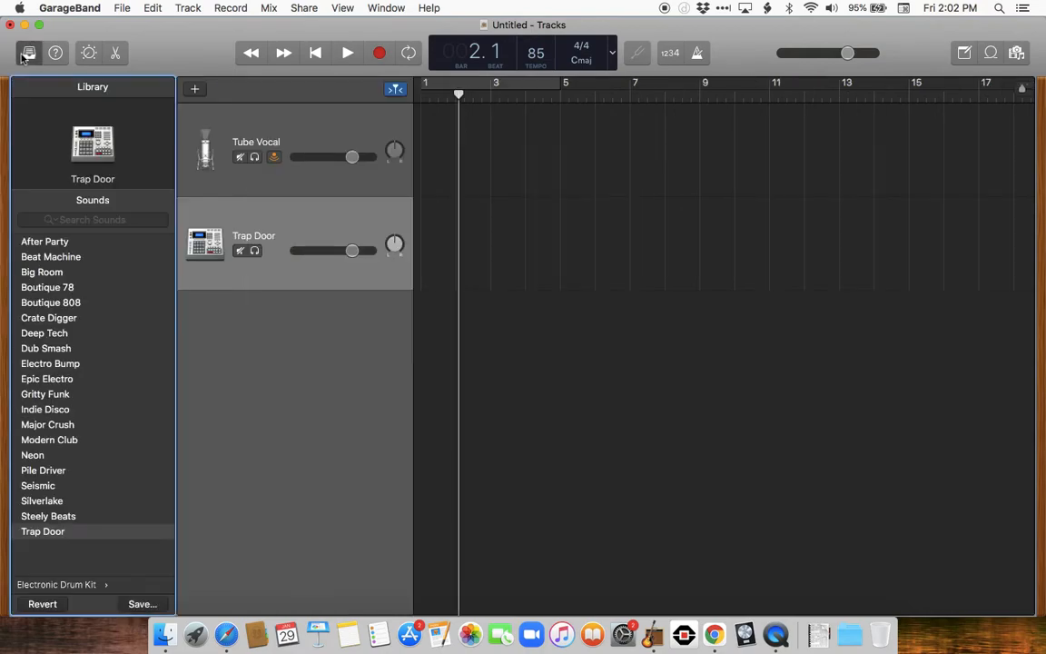
- Browse the Library's instrument categories, including Piano, Mallet, Synthesizer and Vintage Electric Piano, and hide the Library
scroll(27, 318, "left", 5)
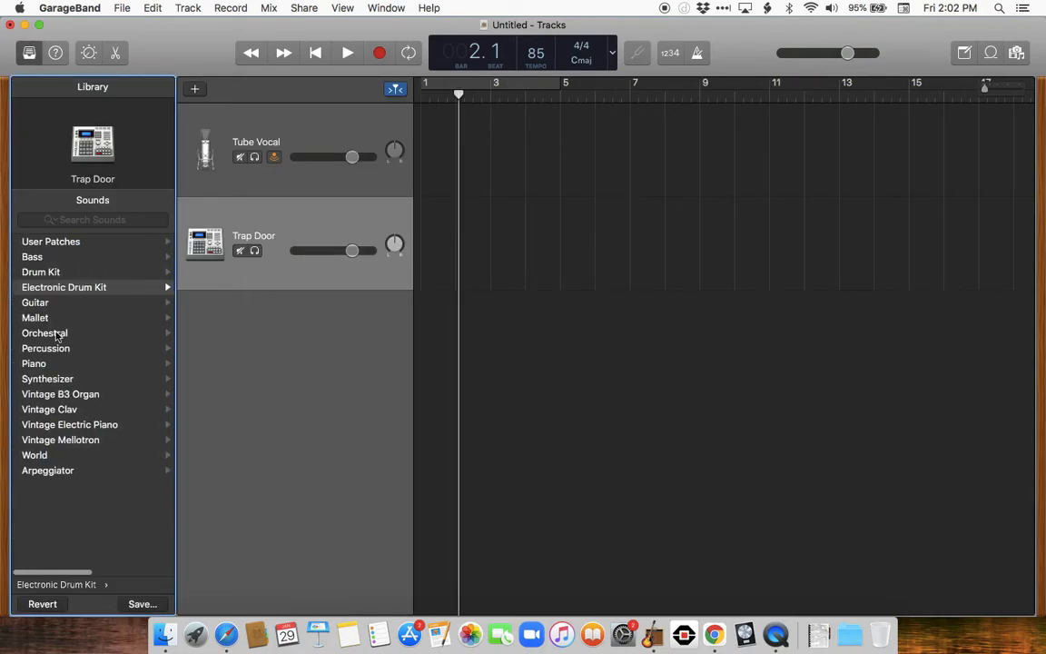
left_click(80, 364)
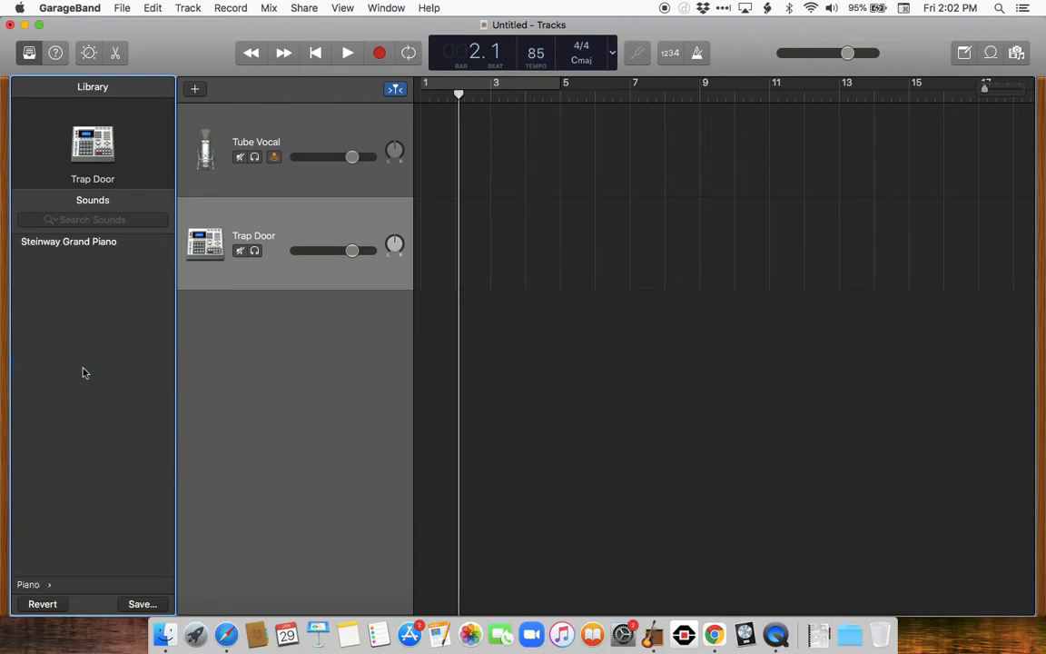
scroll(78, 353, "left", 5)
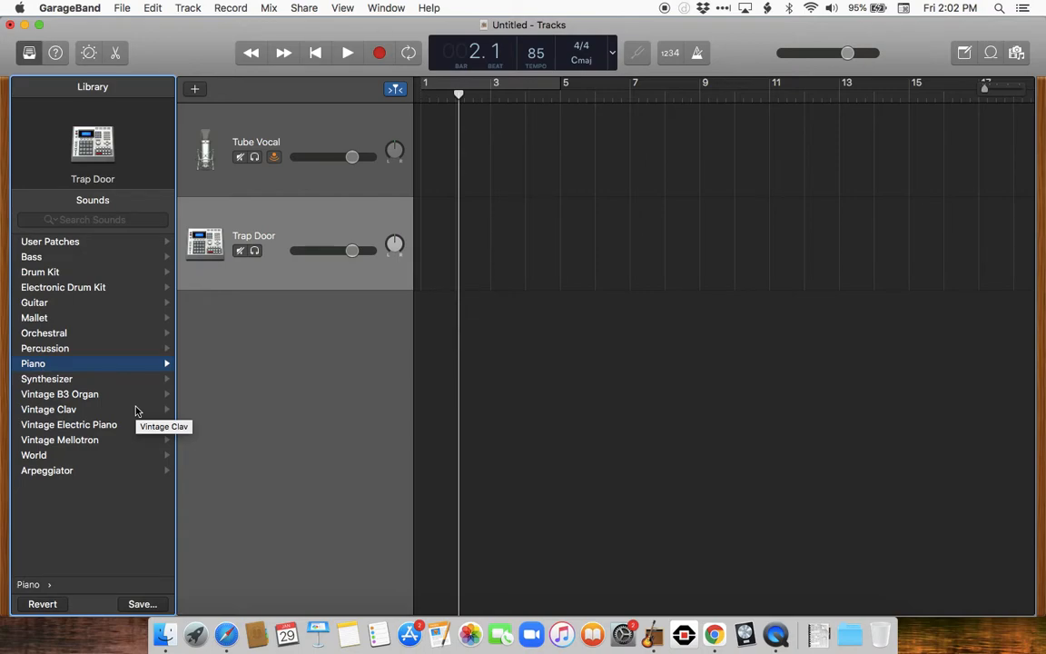
left_click(131, 359)
scroll(129, 358, "left", 5)
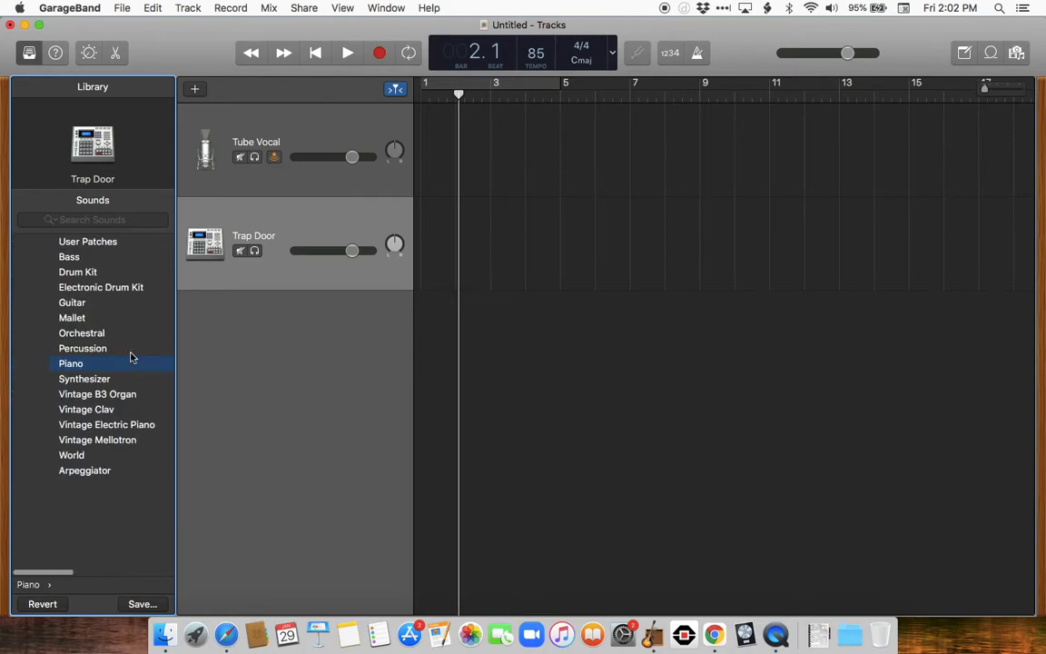
left_click(54, 318)
scroll(55, 338, "left", 5)
left_click(59, 378)
scroll(62, 388, "left", 5)
left_click(76, 429)
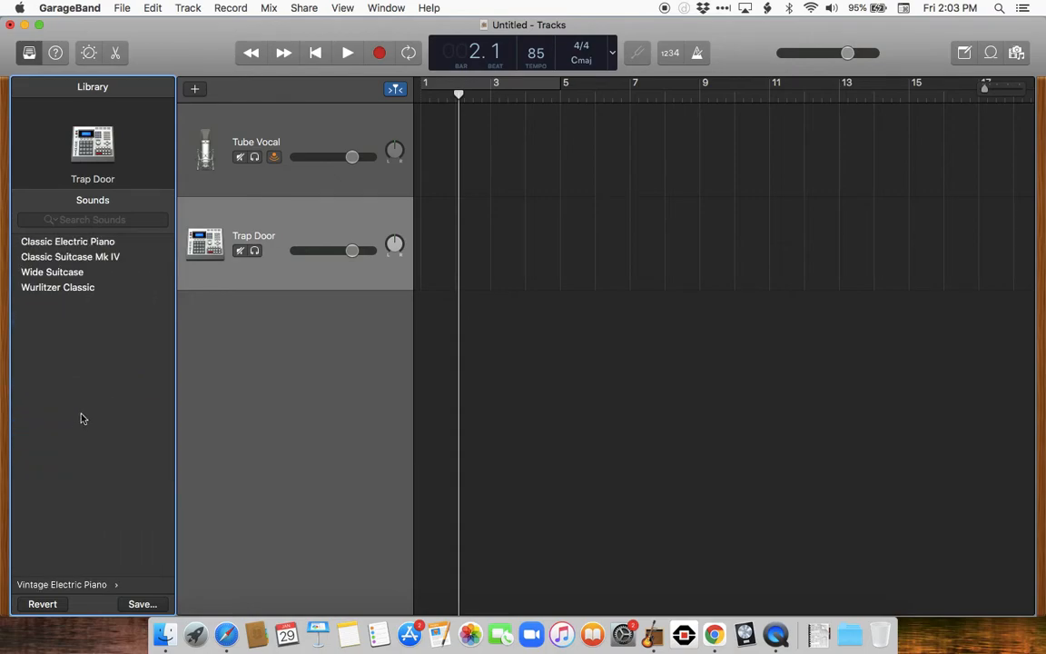
scroll(81, 418, "left", 5)
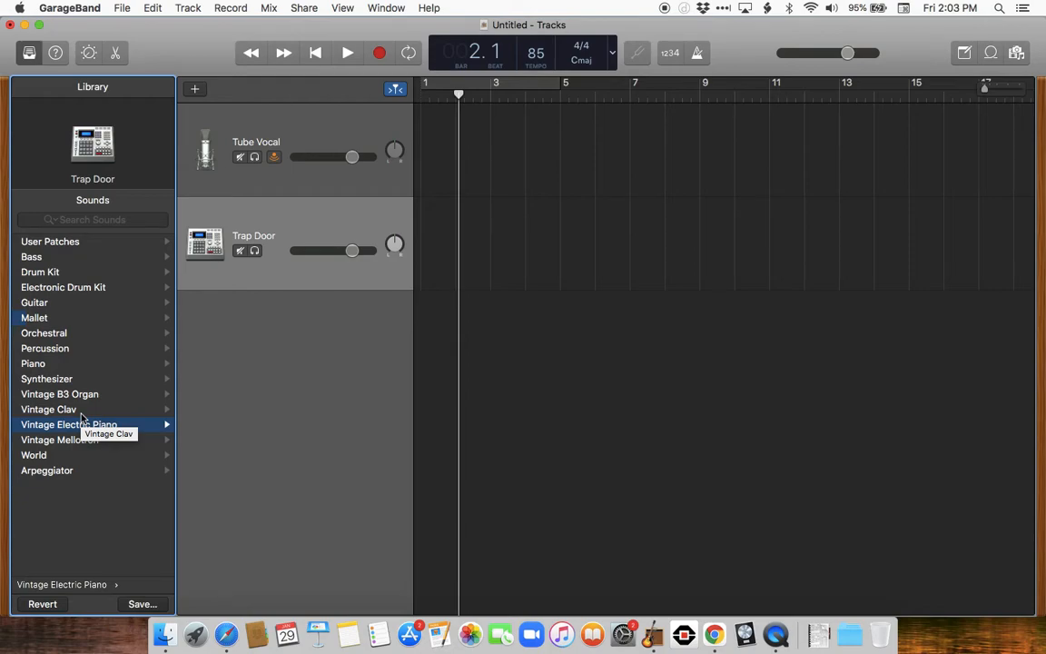
left_click(28, 54)
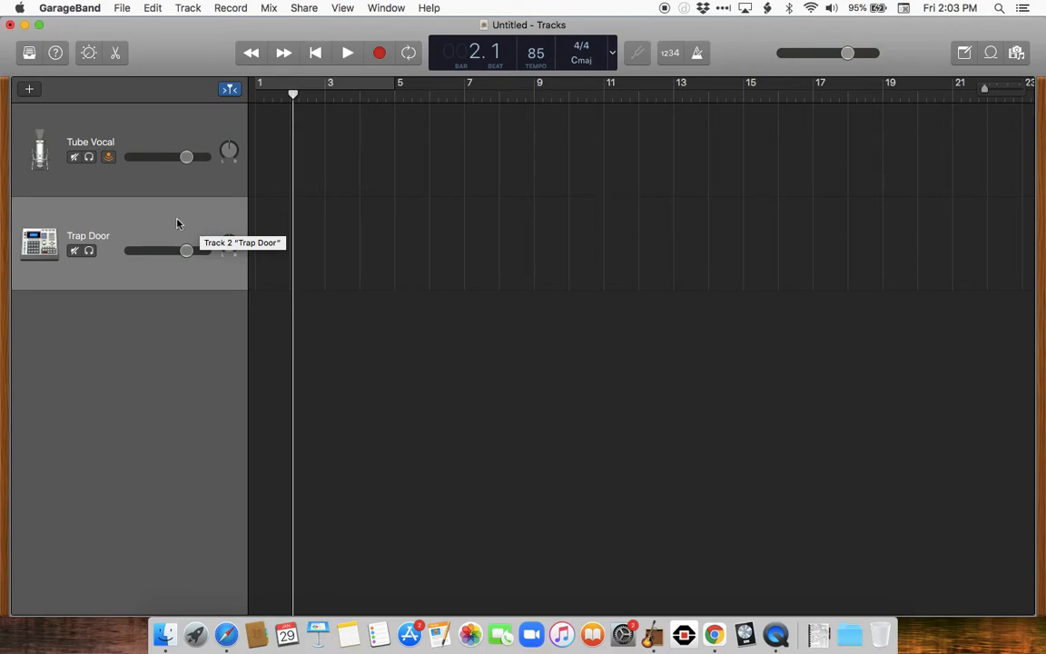
- Record a short vocal take on the Tube Vocal track from bar 1 and return the playhead to the start
left_click(172, 137)
left_click(256, 100)
key("r")
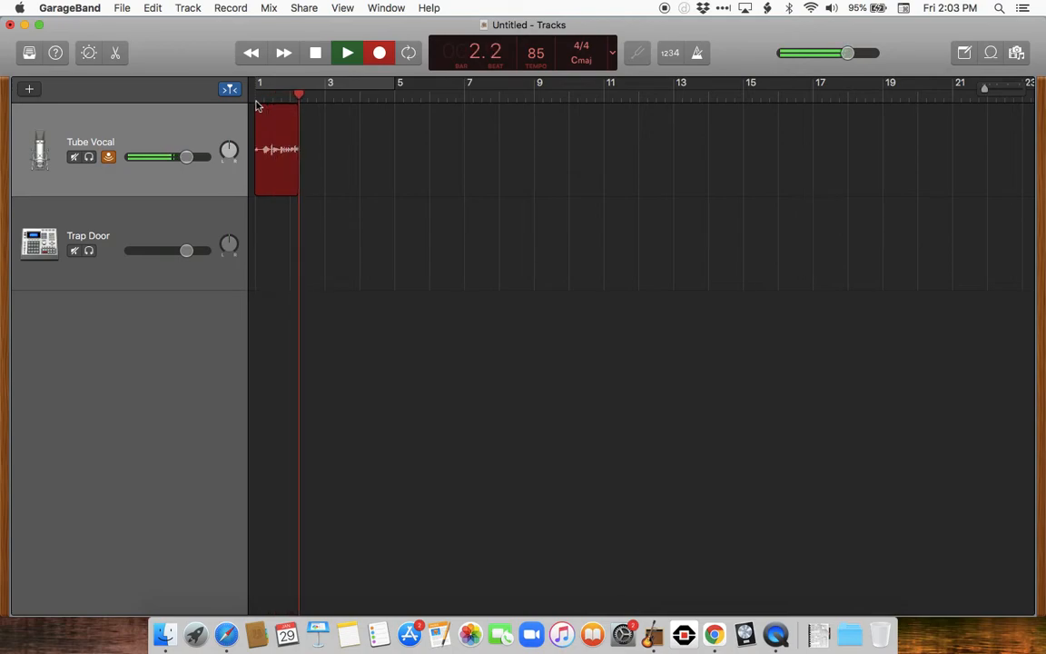
key("space")
key("Return")
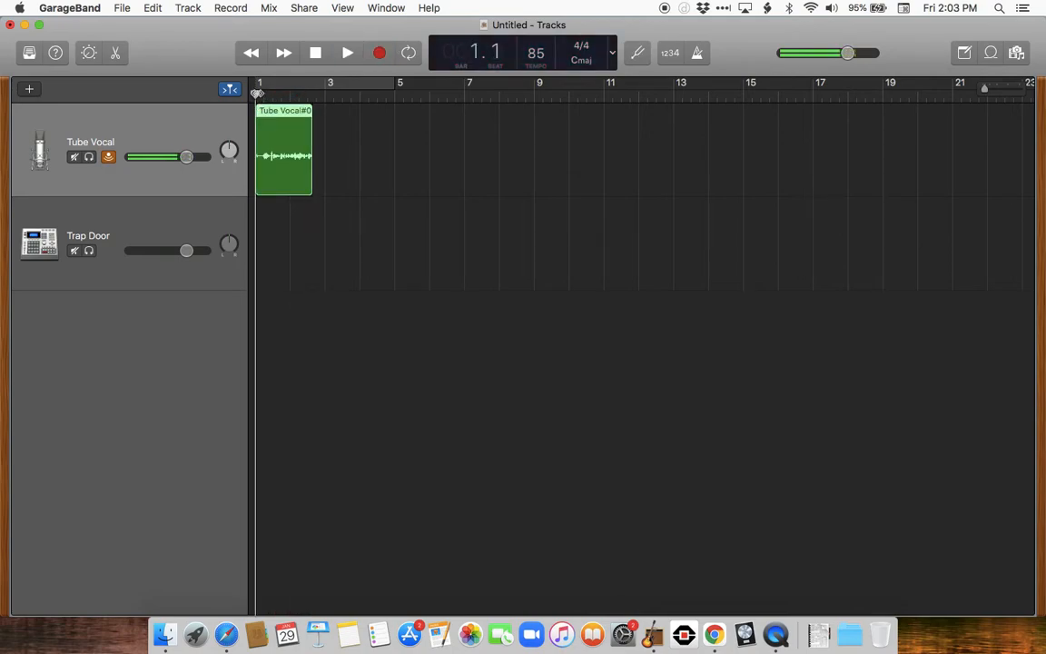
- Show the recorded vocal in the audio editor and trim about half a beat off the region's start
left_click(115, 53)
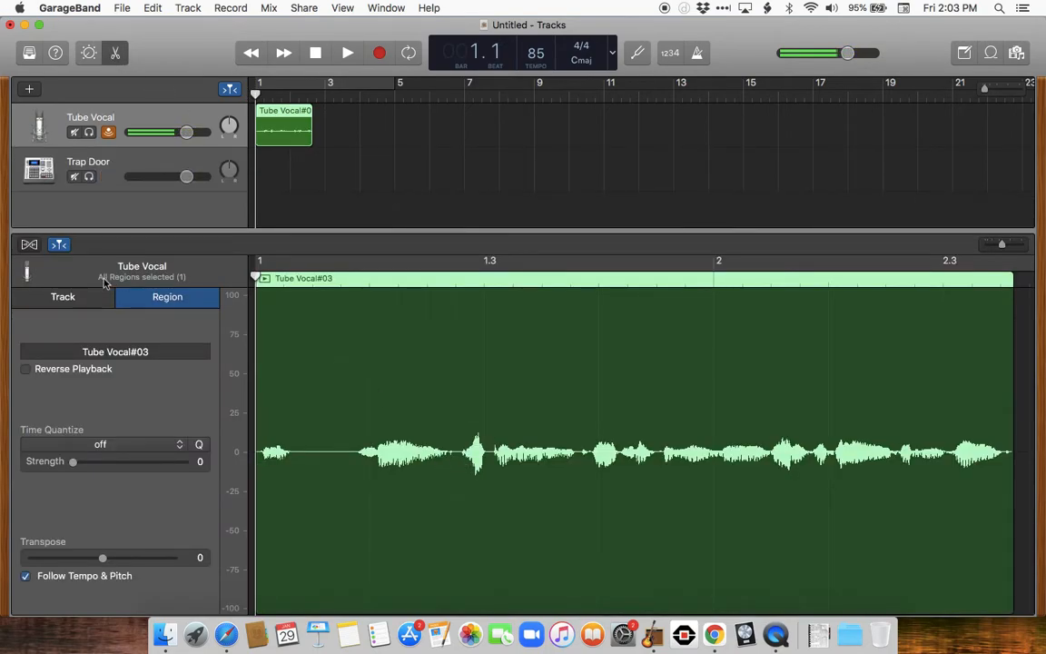
left_click_drag(327, 373, 283, 380)
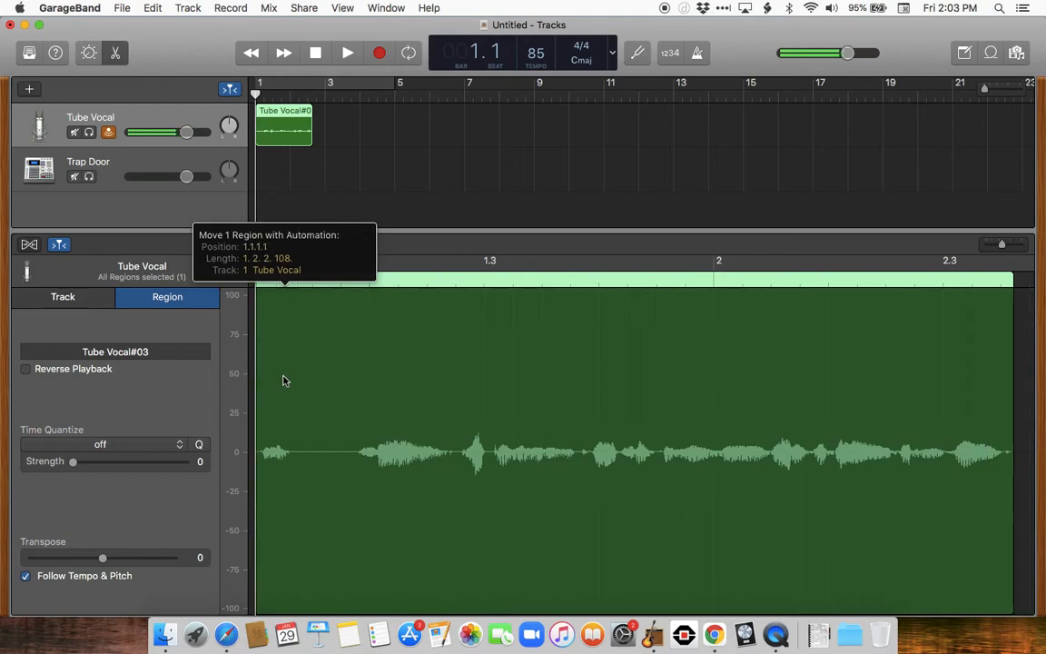
left_click_drag(258, 524, 332, 518)
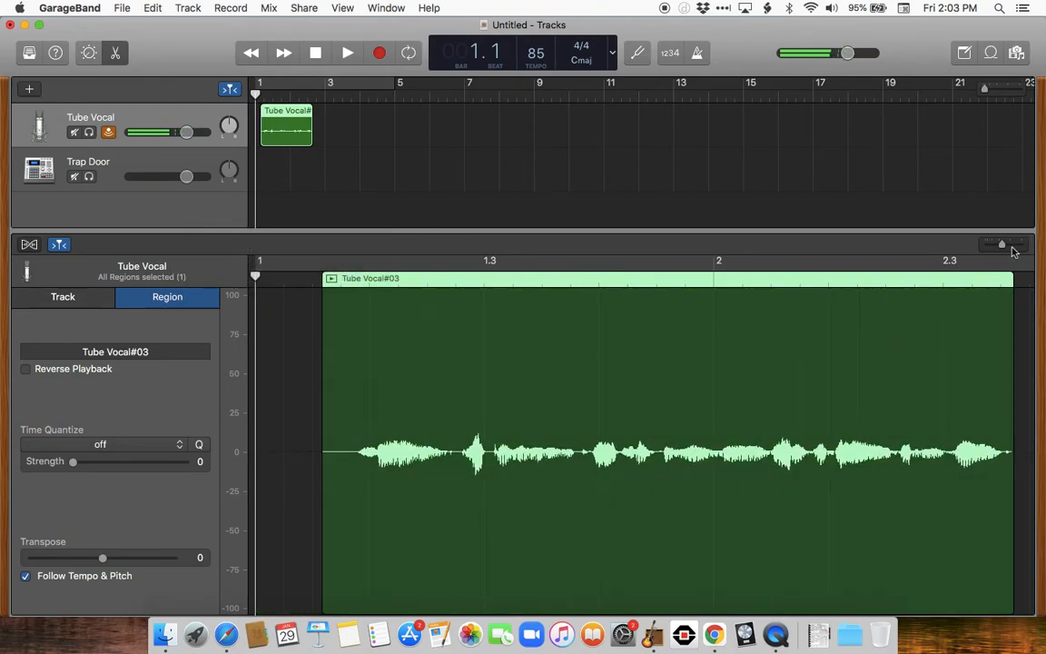
- Examine the trimmed vocal waveform in close detail around beat 2 of bar 1 and across the whole region
mouse_move(1004, 246)
left_mouse_down()
mouse_move(992, 248)
mouse_move(1027, 243)
mouse_move(1017, 245)
left_mouse_up()
scroll(901, 351, "right", 5)
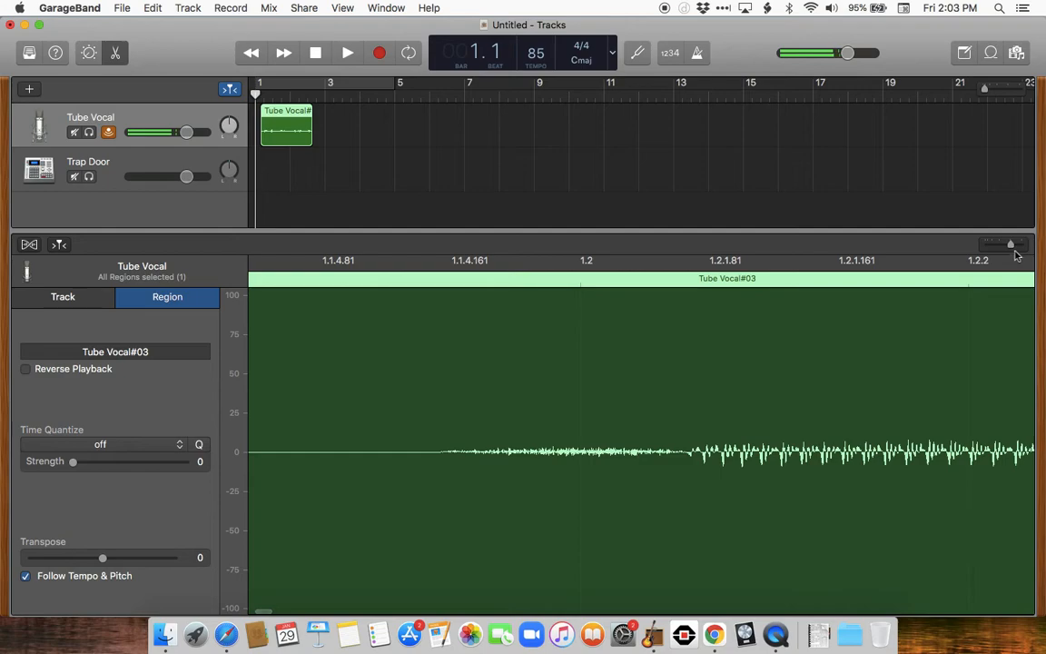
left_click_drag(1012, 245, 1017, 248)
scroll(904, 422, "right", 8)
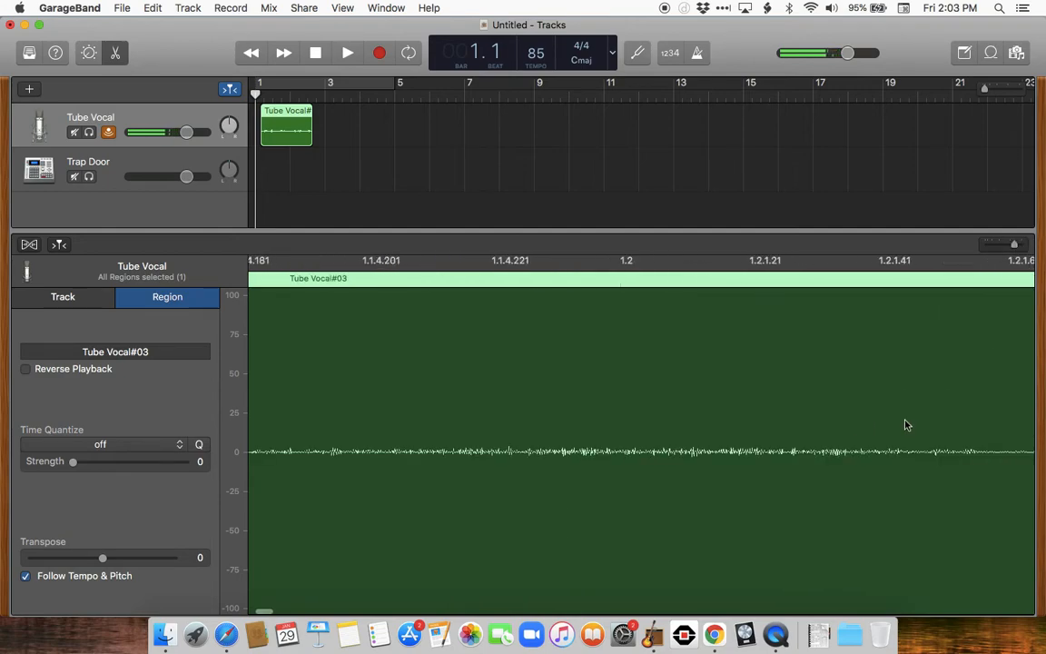
scroll(905, 424, "right", 6)
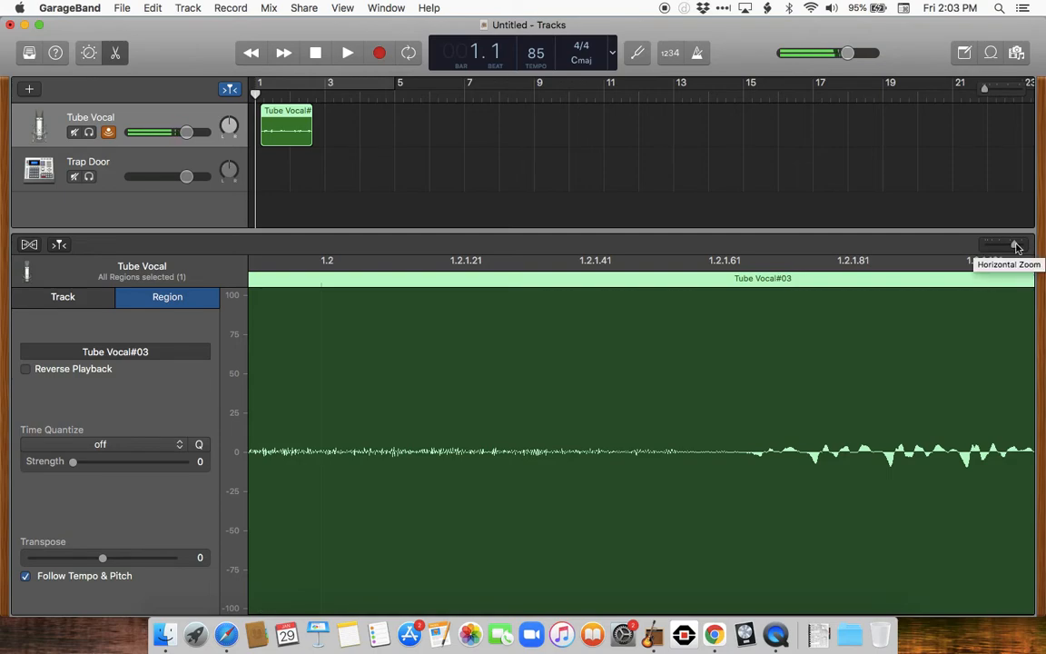
left_click_drag(1016, 247, 999, 253)
scroll(776, 409, "left", 5)
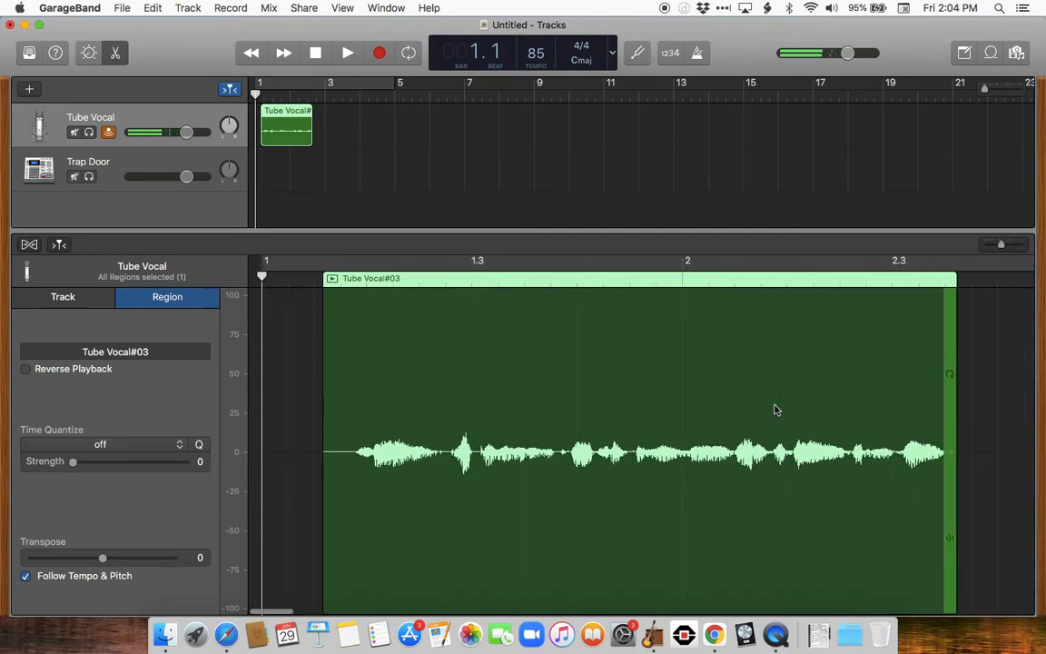
- Enable Flex Time on the vocal region and add flex markers, shifting several parts of the waveform in time
left_click(29, 245)
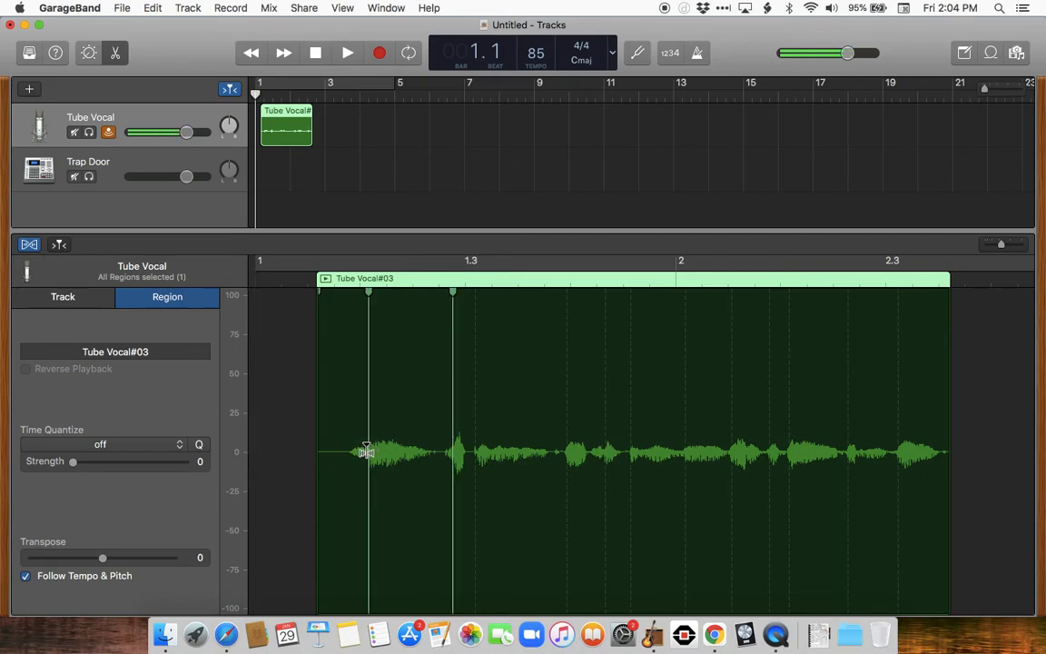
mouse_move(367, 447)
left_mouse_down()
mouse_move(417, 448)
mouse_move(401, 446)
left_mouse_up()
left_click(412, 449)
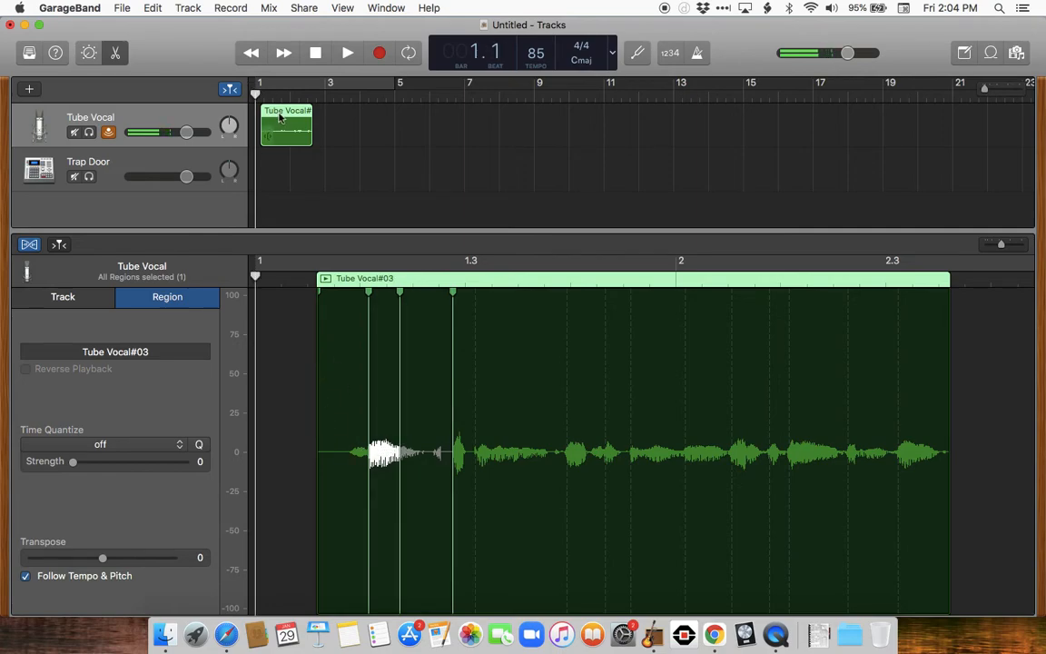
left_click(474, 483)
left_click_drag(474, 483, 530, 475)
left_click(586, 460)
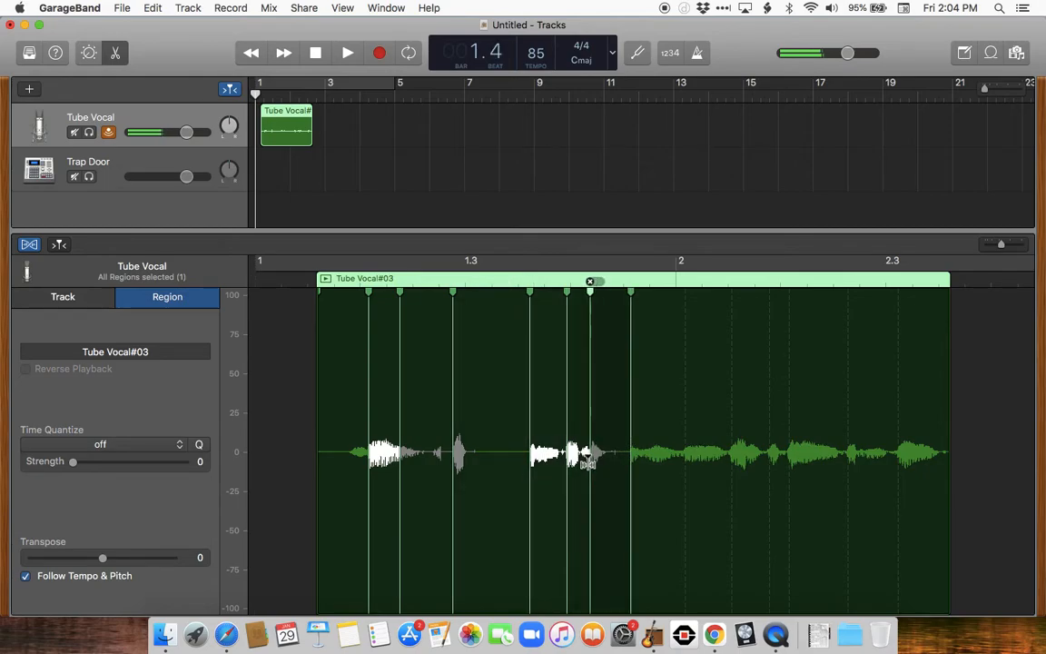
left_click_drag(630, 462, 672, 451)
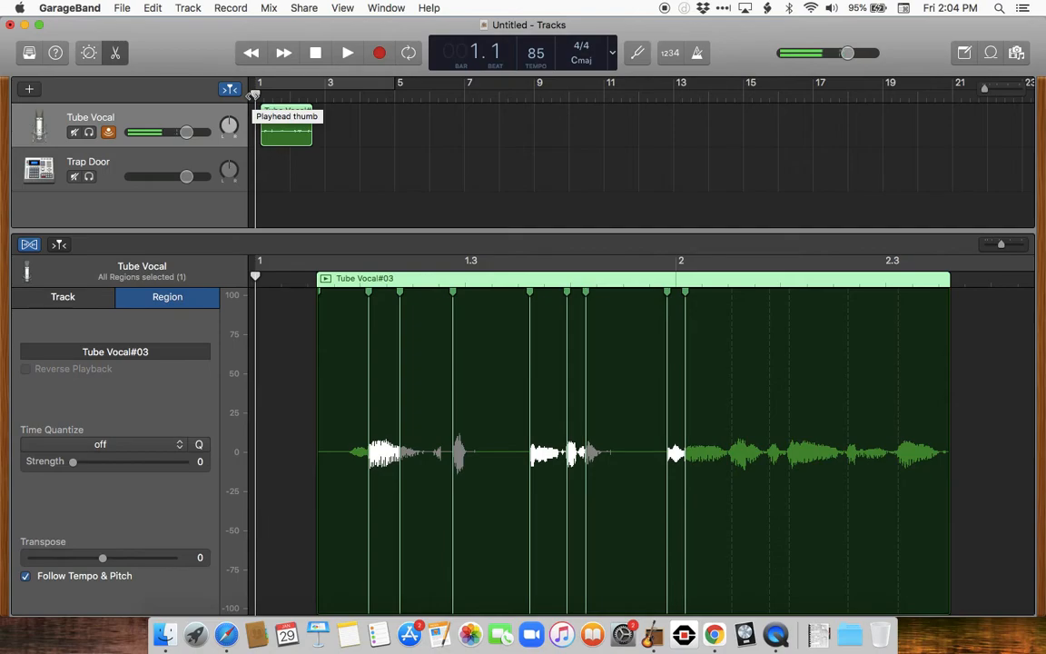
- Play back the flexed vocal region twice, starting from bar 1
key("space")
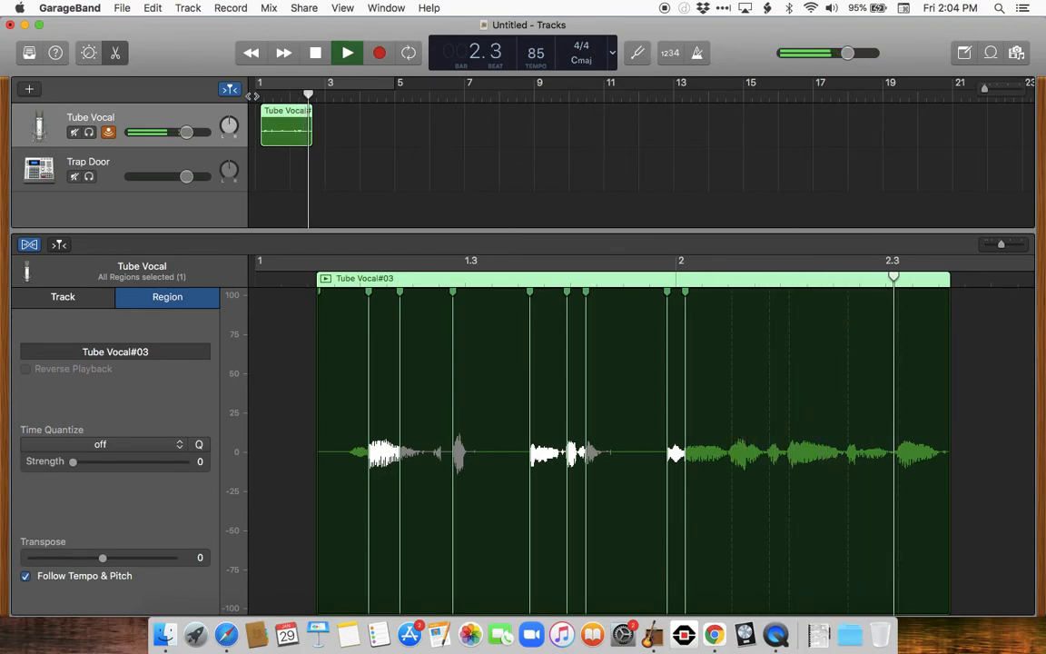
key("space")
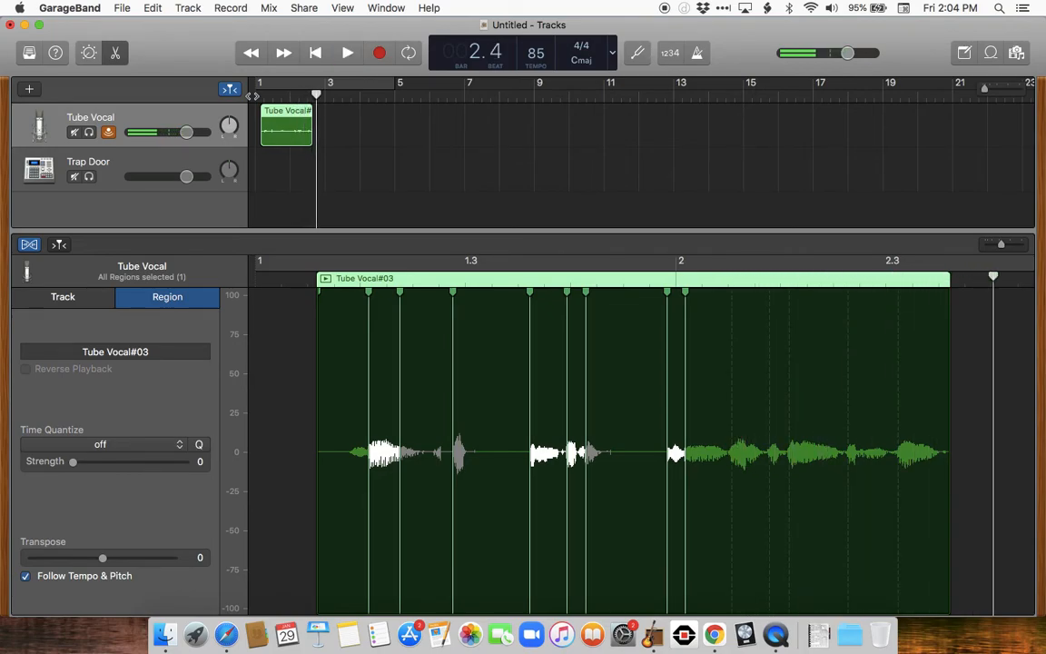
left_click(263, 95)
key("space")
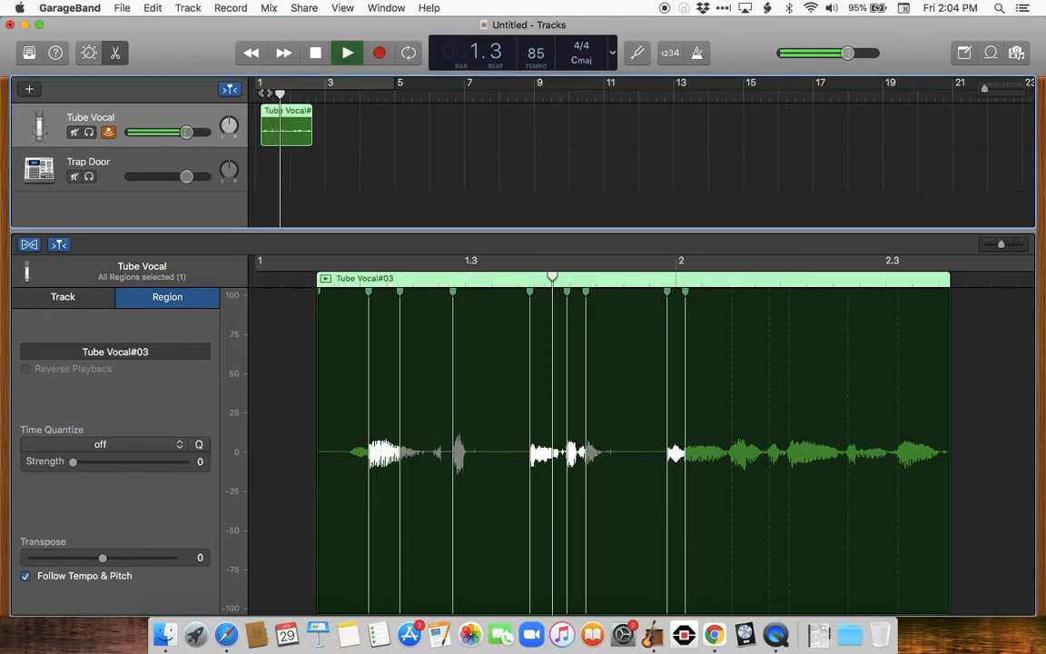
key("space")
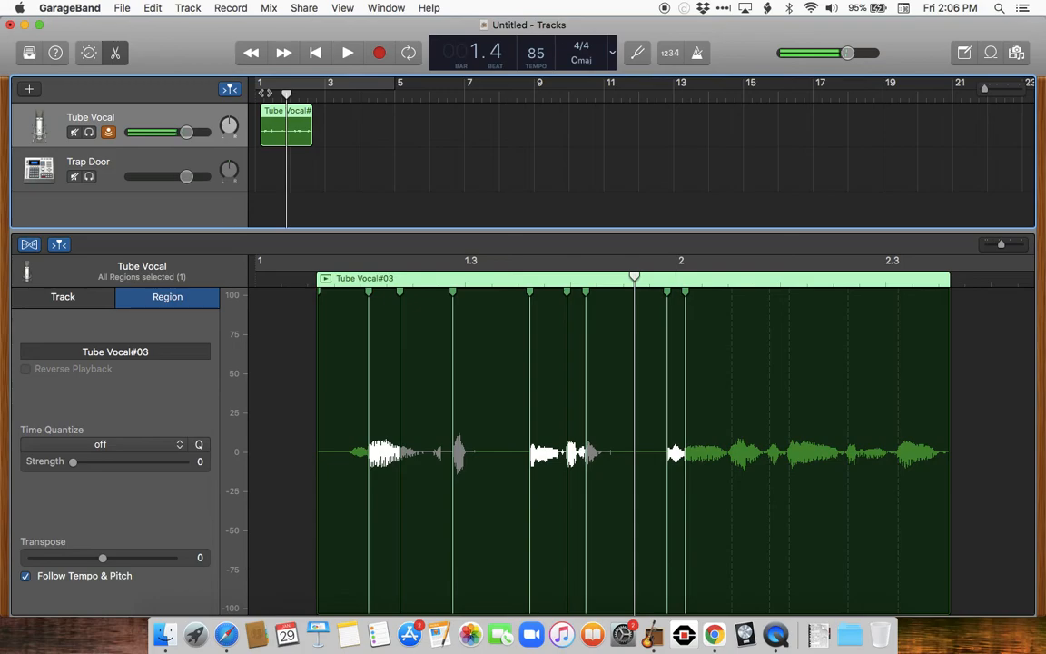
- Close the audio editor and delete the vocal region from the Tube Vocal track
left_click(115, 53)
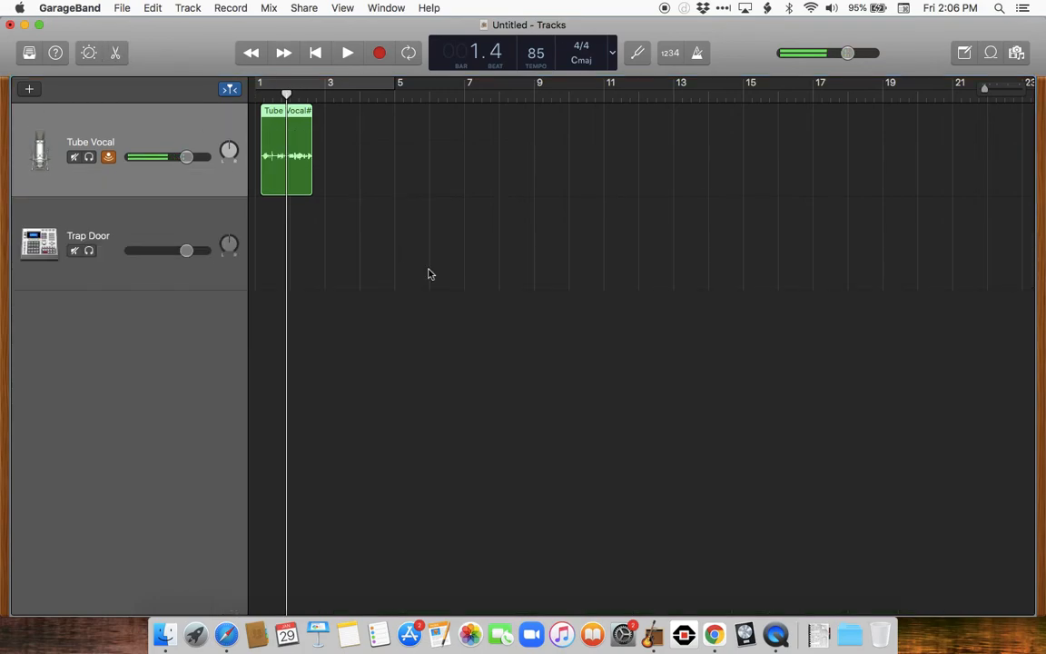
left_click_drag(418, 130, 268, 212)
key("Delete")
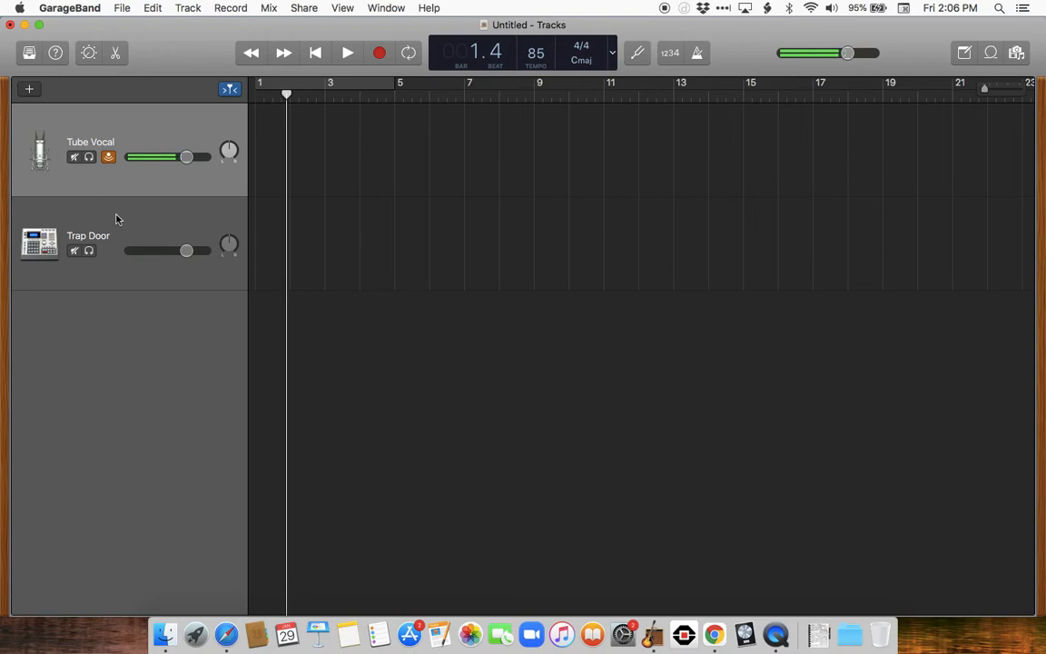
- Add two new software instrument tracks to the project
left_click(29, 89)
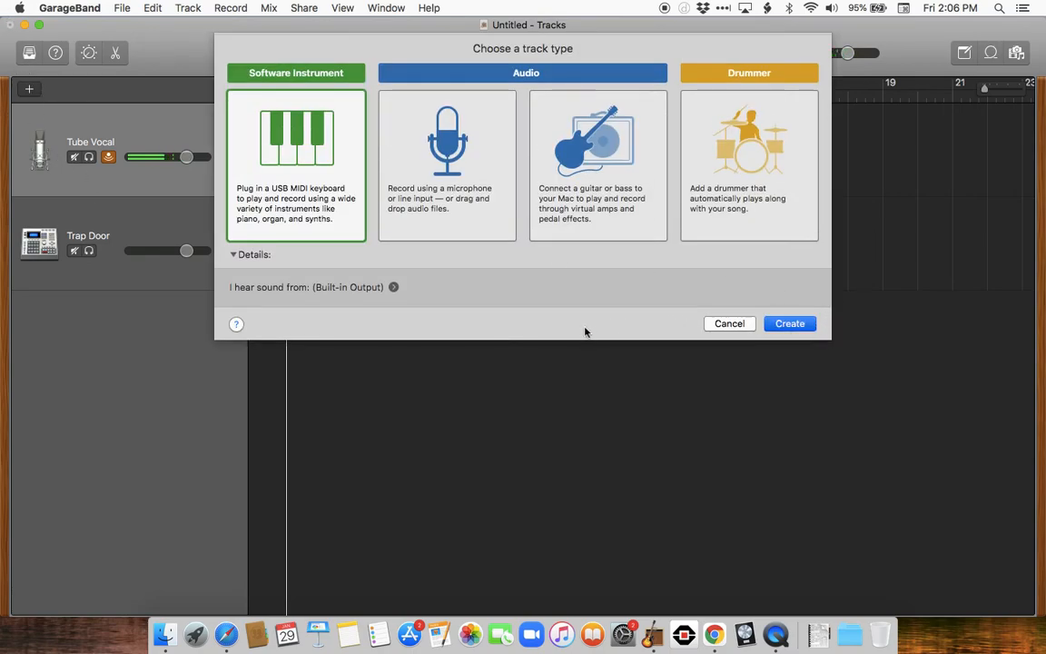
key("Return")
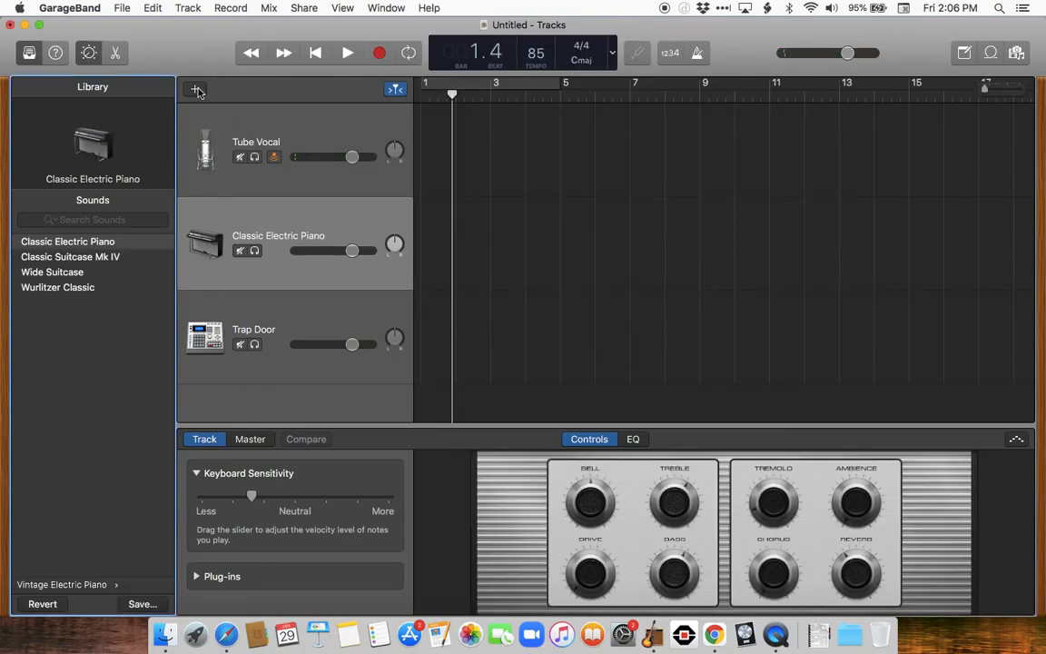
left_click(196, 90)
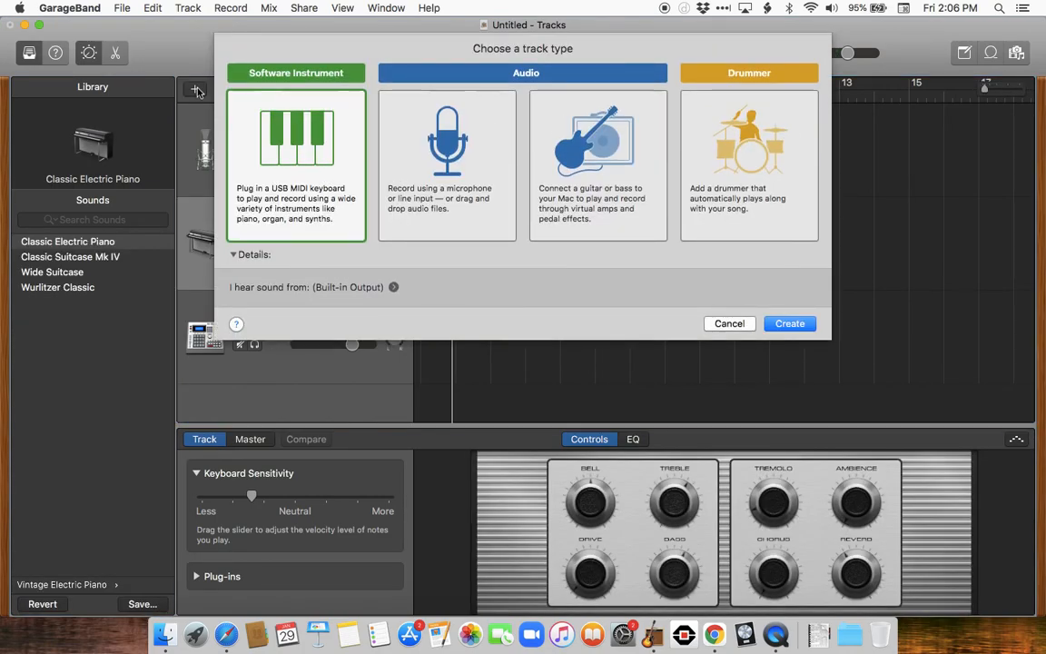
left_click(797, 323)
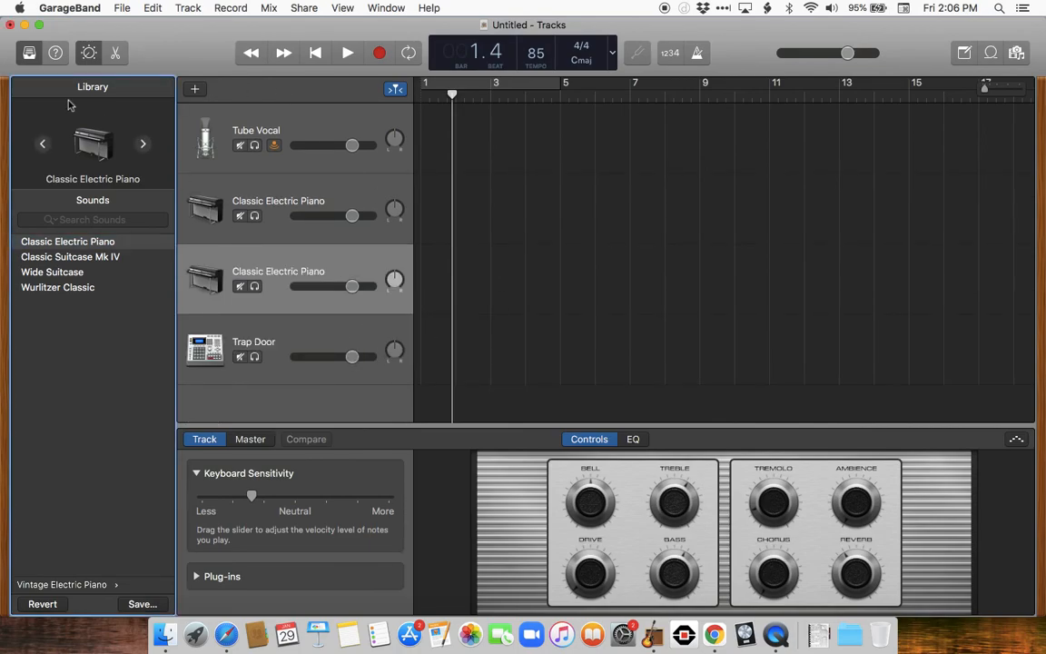
- Hide the Library and Smart Controls so that the track area fills the window
left_click(29, 53)
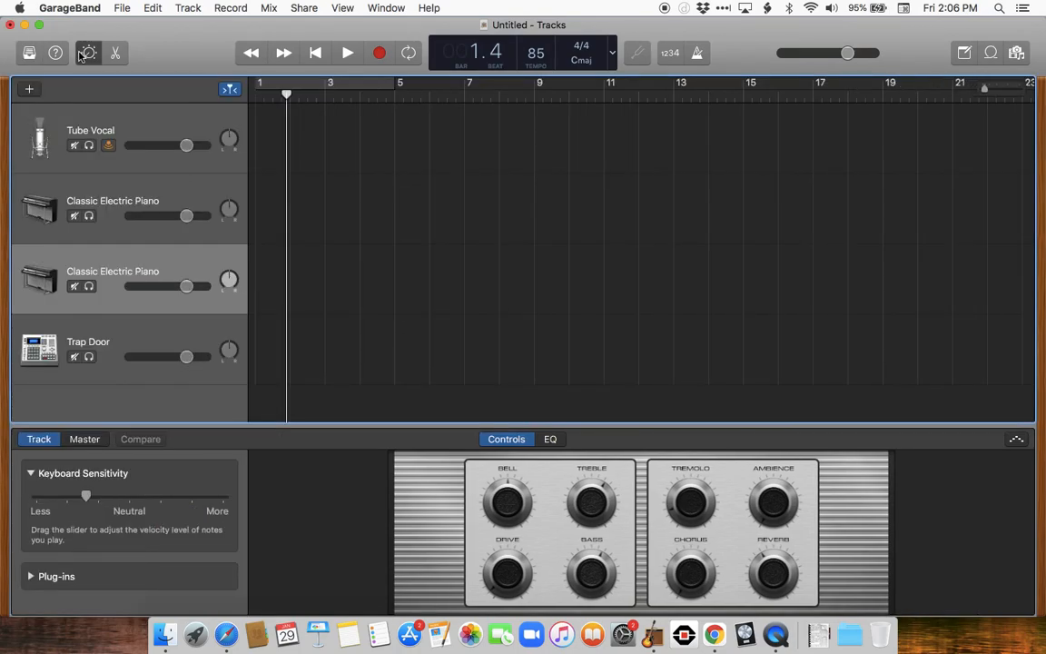
left_click(86, 54)
key("alt+super+Up")
scroll(168, 501, "down", 1)
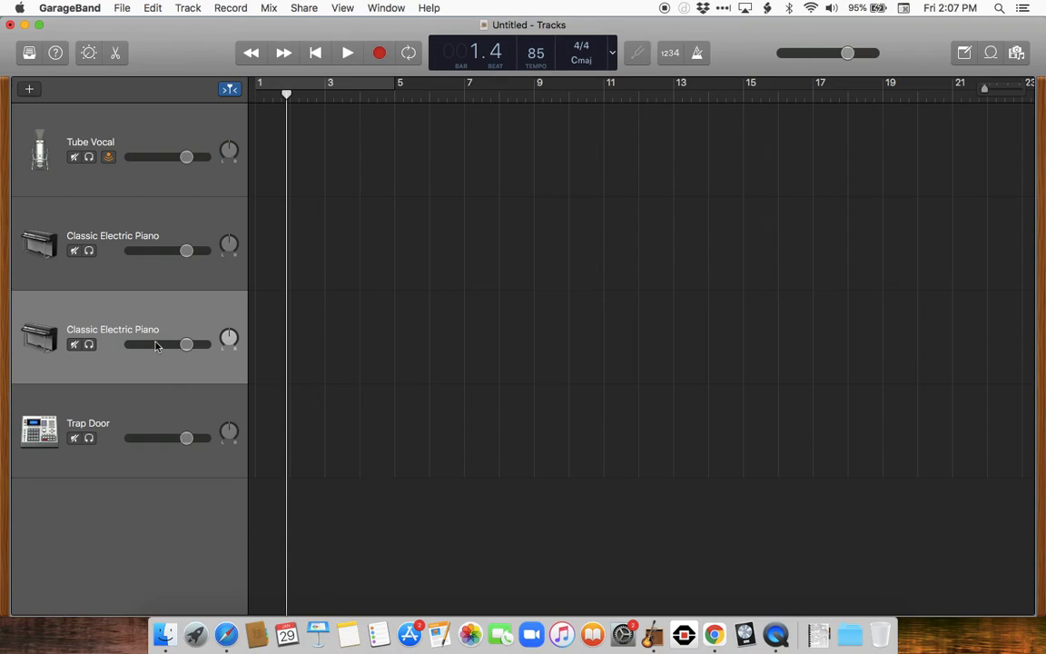
- Create a new track with duplicate settings from the Trap Door track, and hide the Smart Controls
left_click(140, 418)
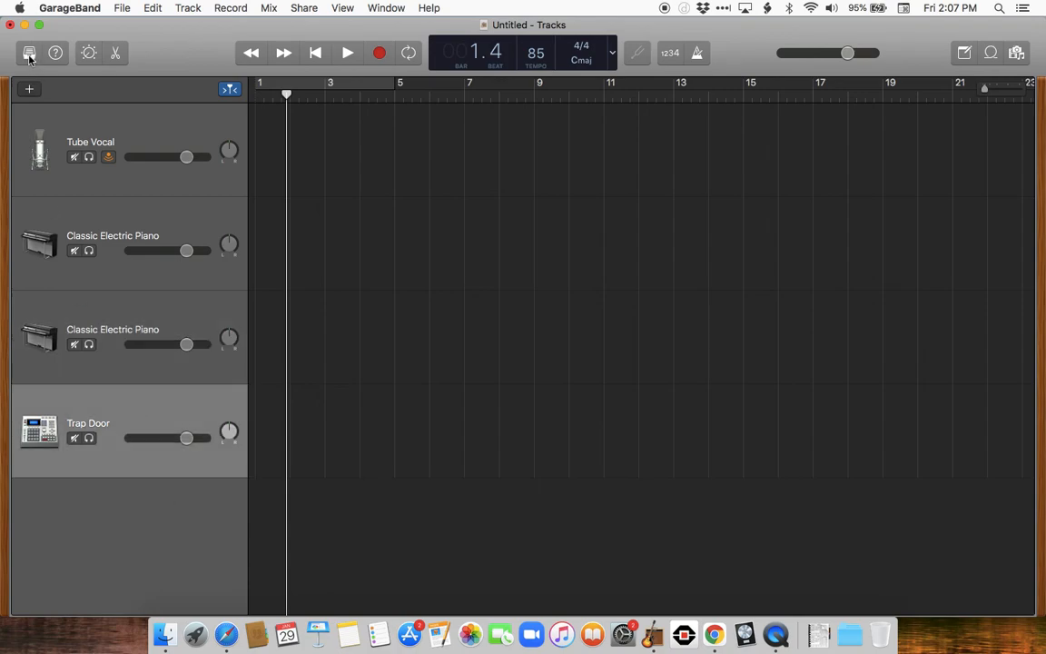
right_click(130, 399)
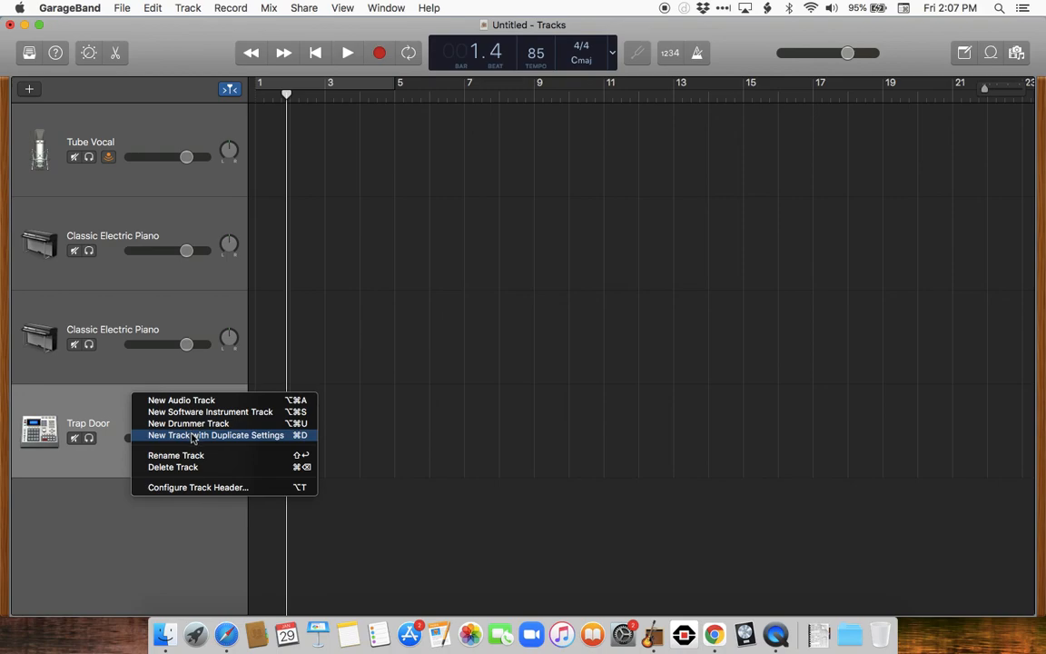
left_click(104, 409)
double_click(104, 408)
right_click(104, 408)
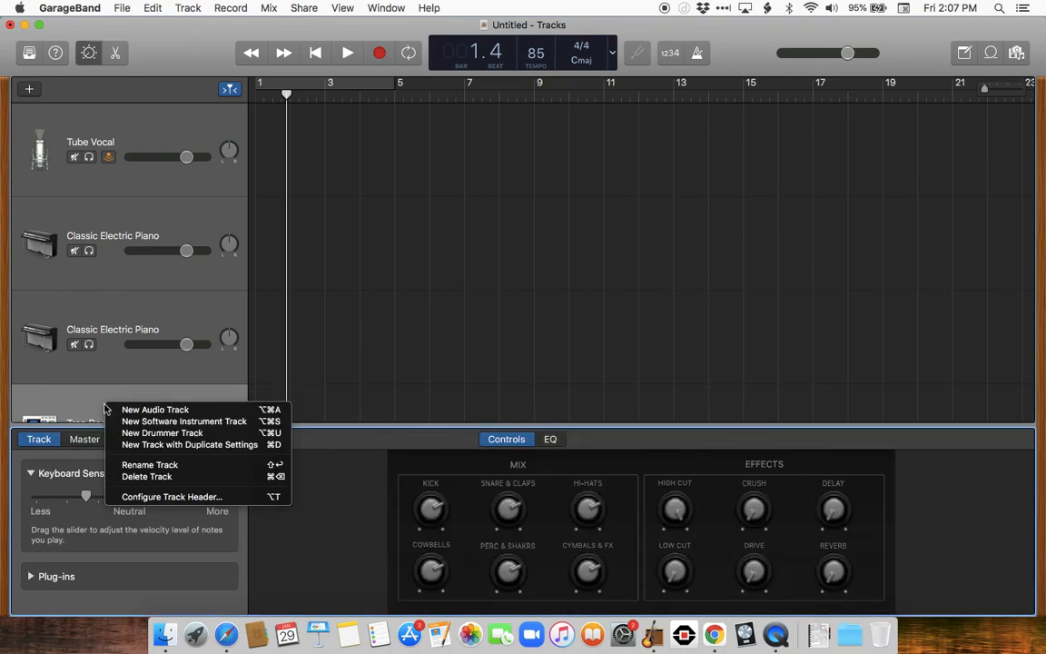
left_click(85, 55)
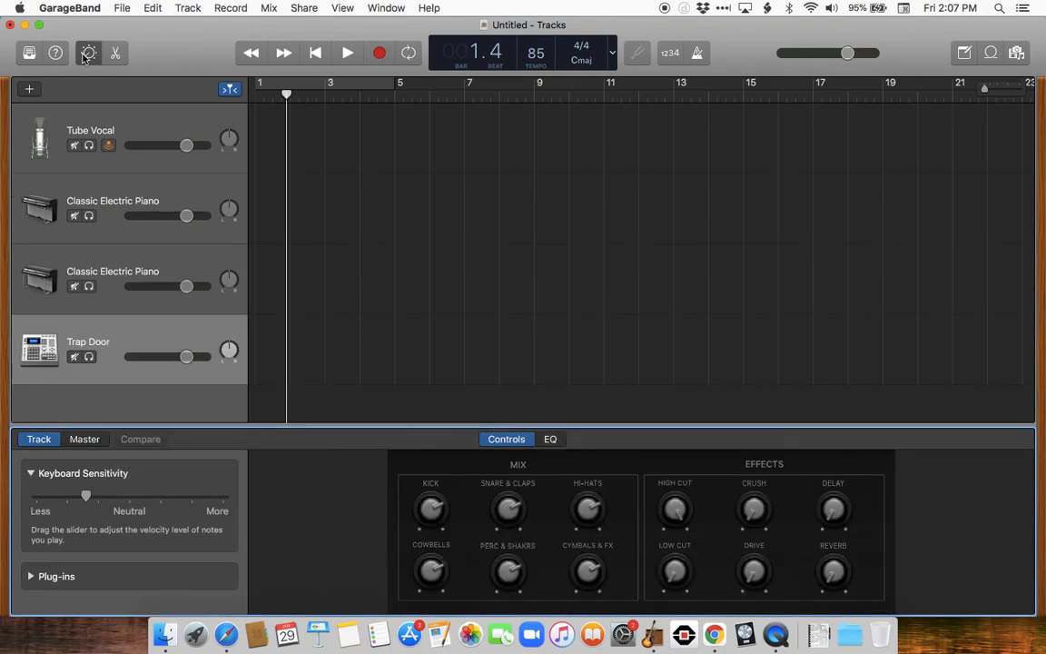
right_click(145, 336)
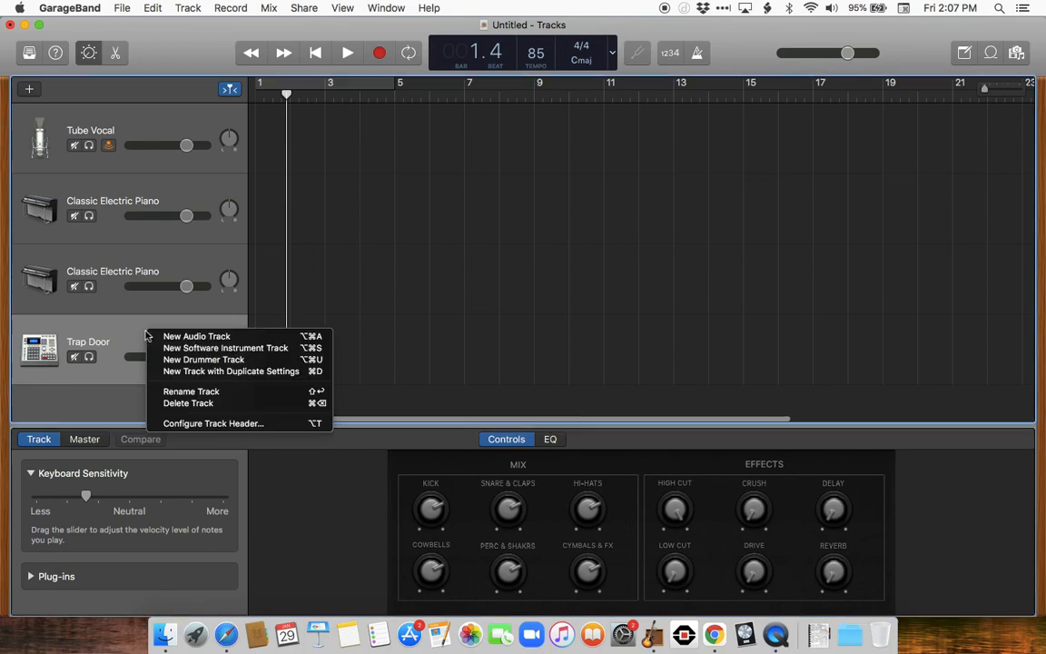
left_click(208, 370)
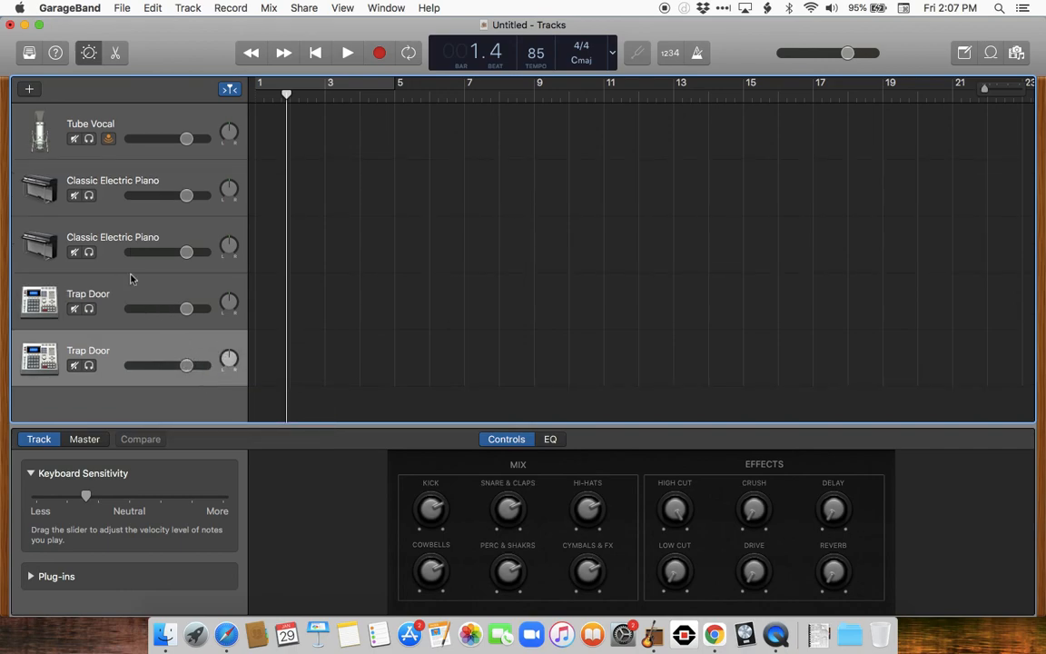
left_click(88, 53)
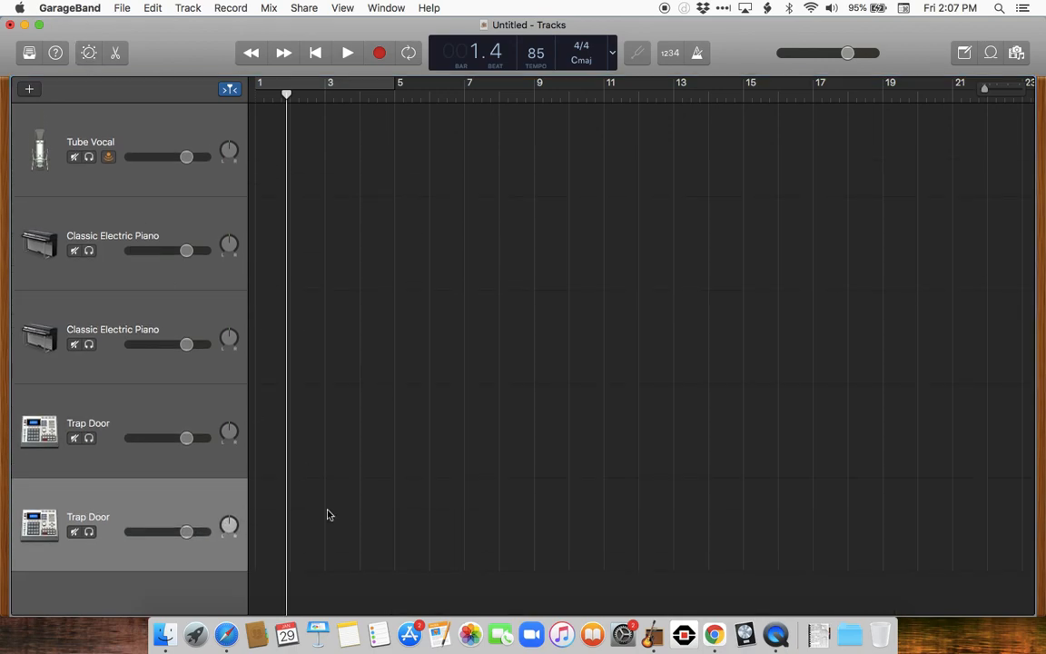
- Delete both Trap Door tracks and both Classic Electric Piano tracks, keeping only the Tube Vocal track
key("super+BackSpace")
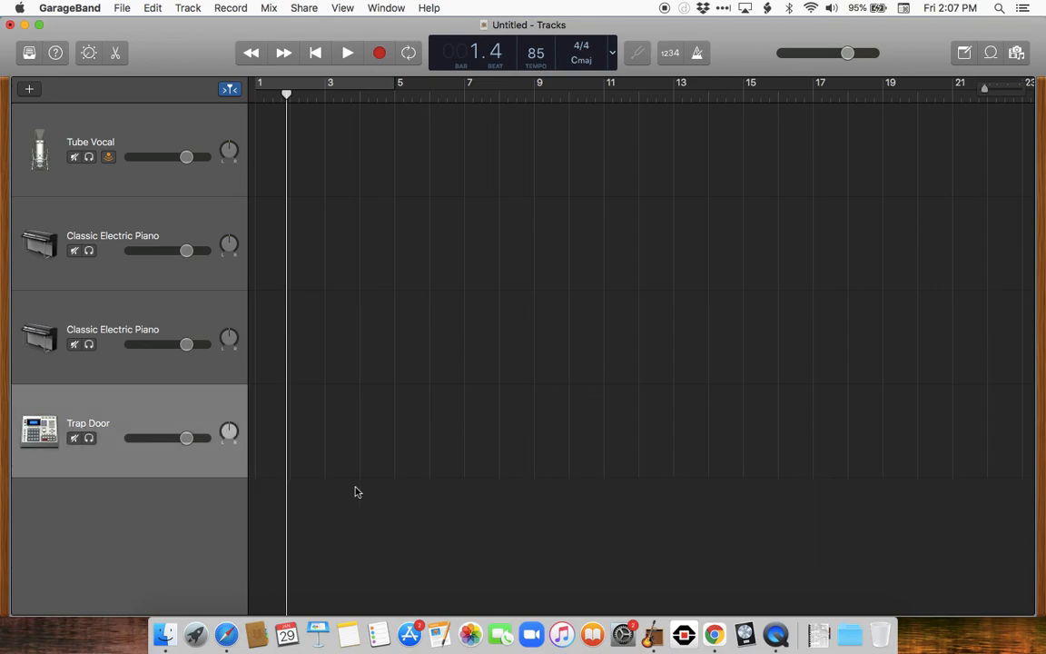
key("super+BackSpace")
key("super+BackSpace")
key("super+BackSpace")
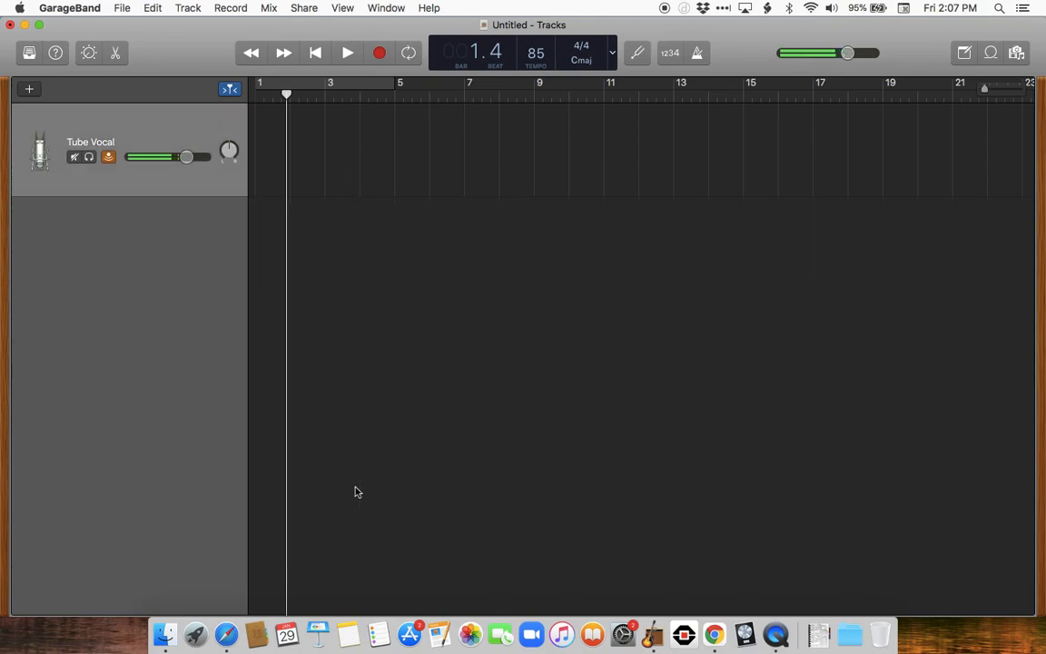